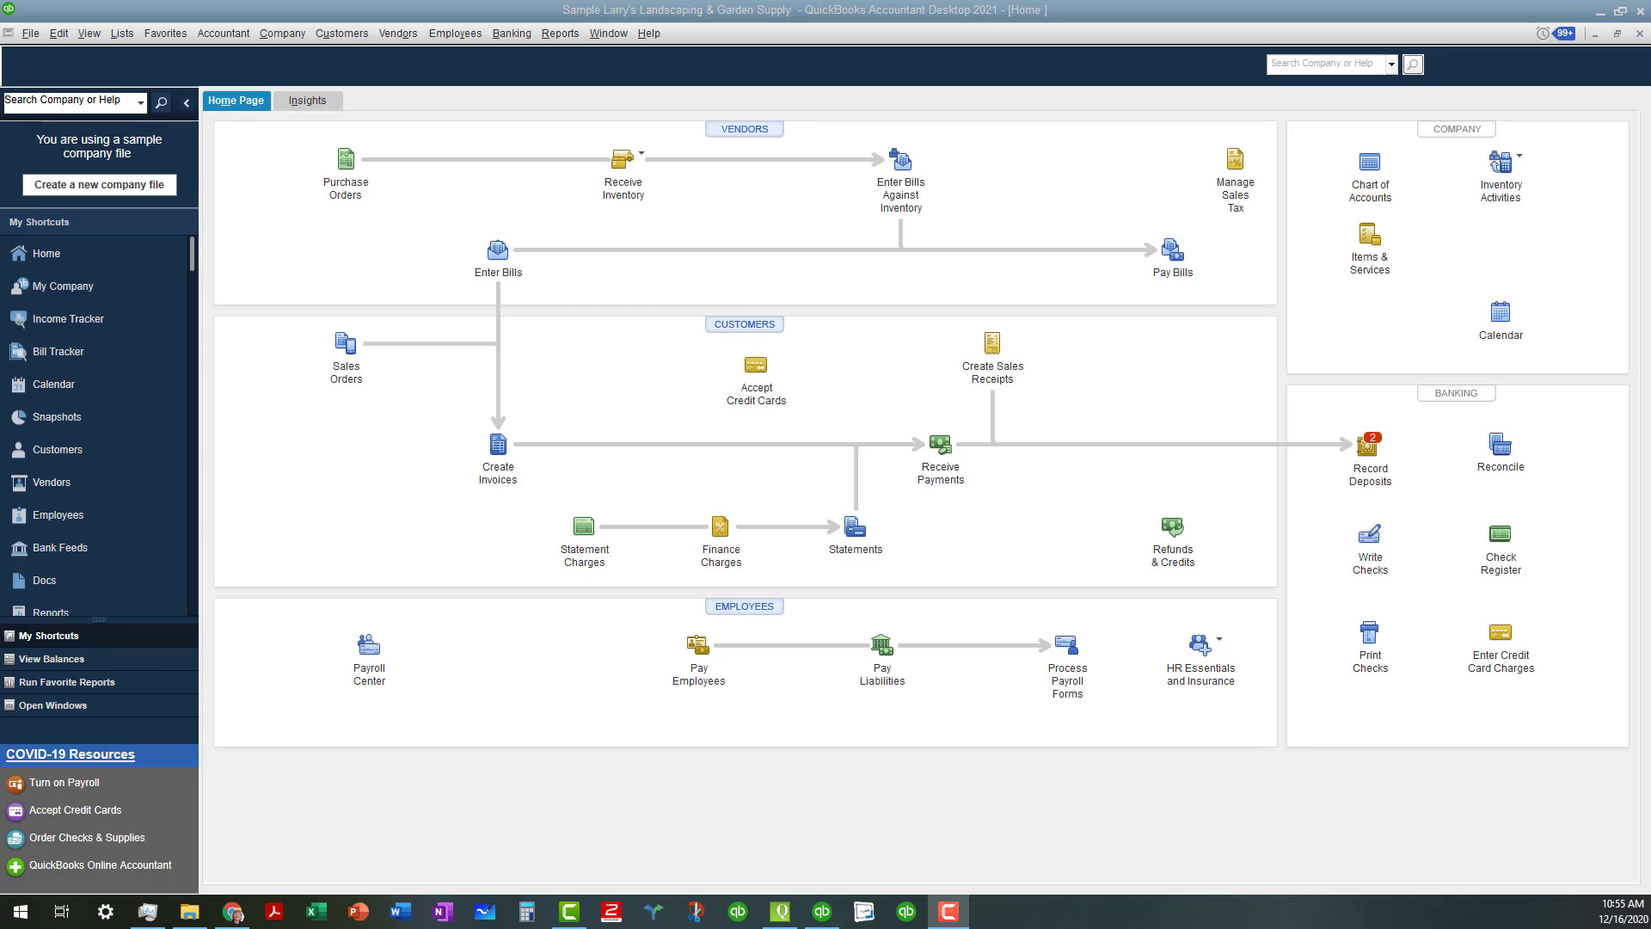
Open the Accountant menu in the Larry's Landscaping sample company
{"action": "left_click", "coordinate": [239, 40]}
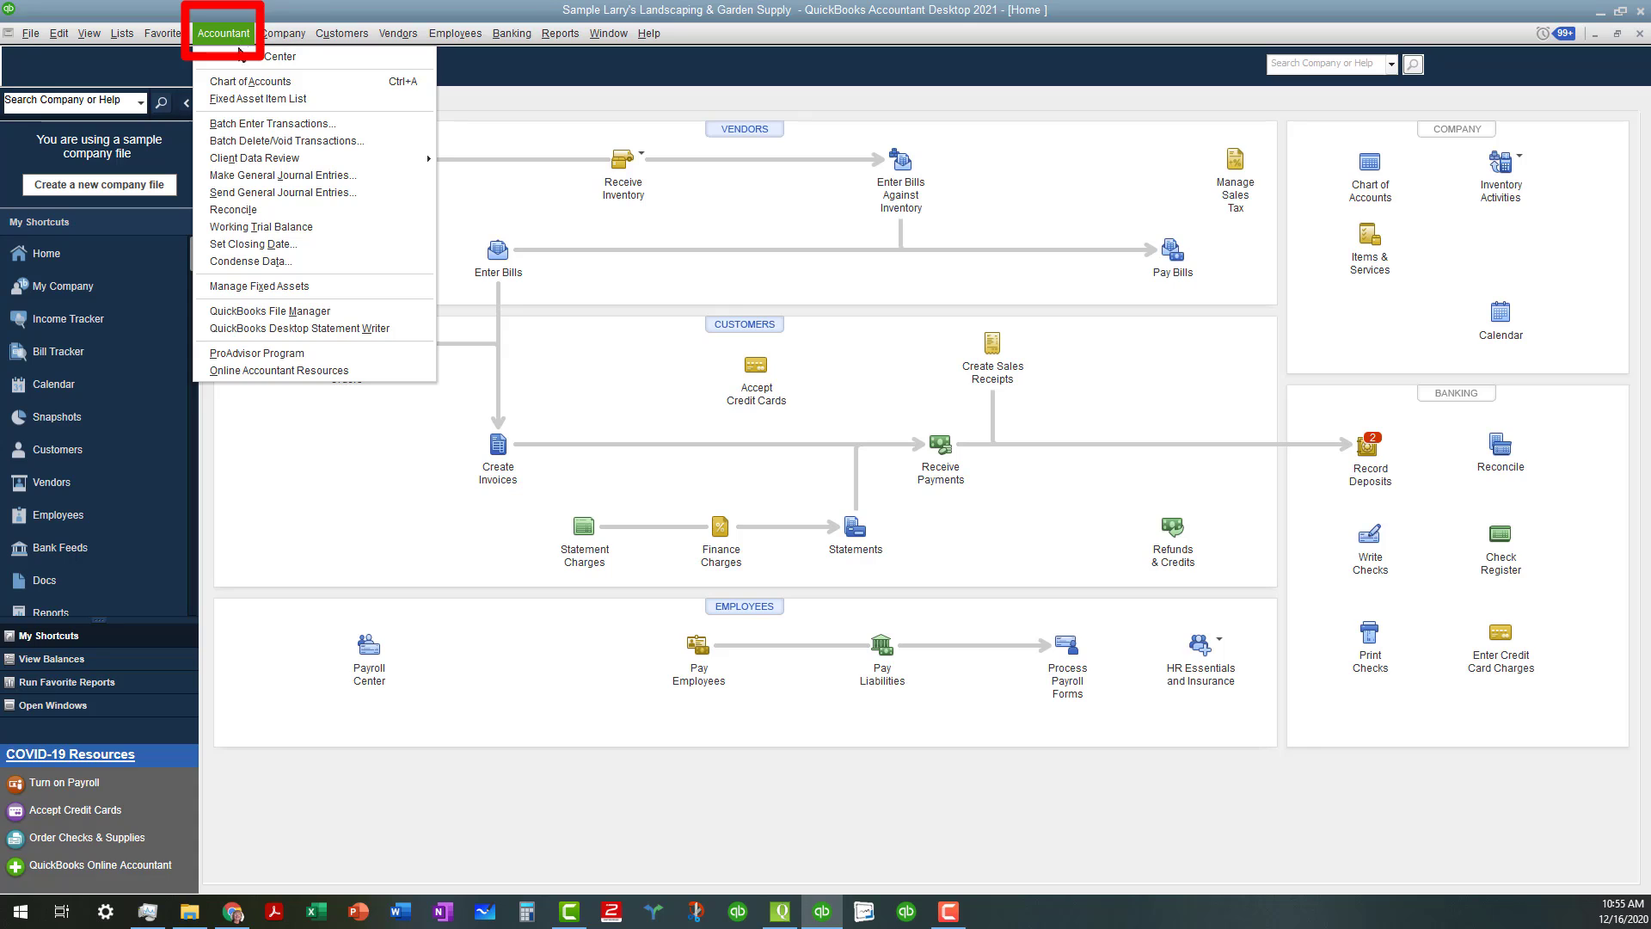
Launch Batch Delete/Void Transactions and expand the Transaction Type list showing Checks
{"action": "left_click", "coordinate": [239, 142]}
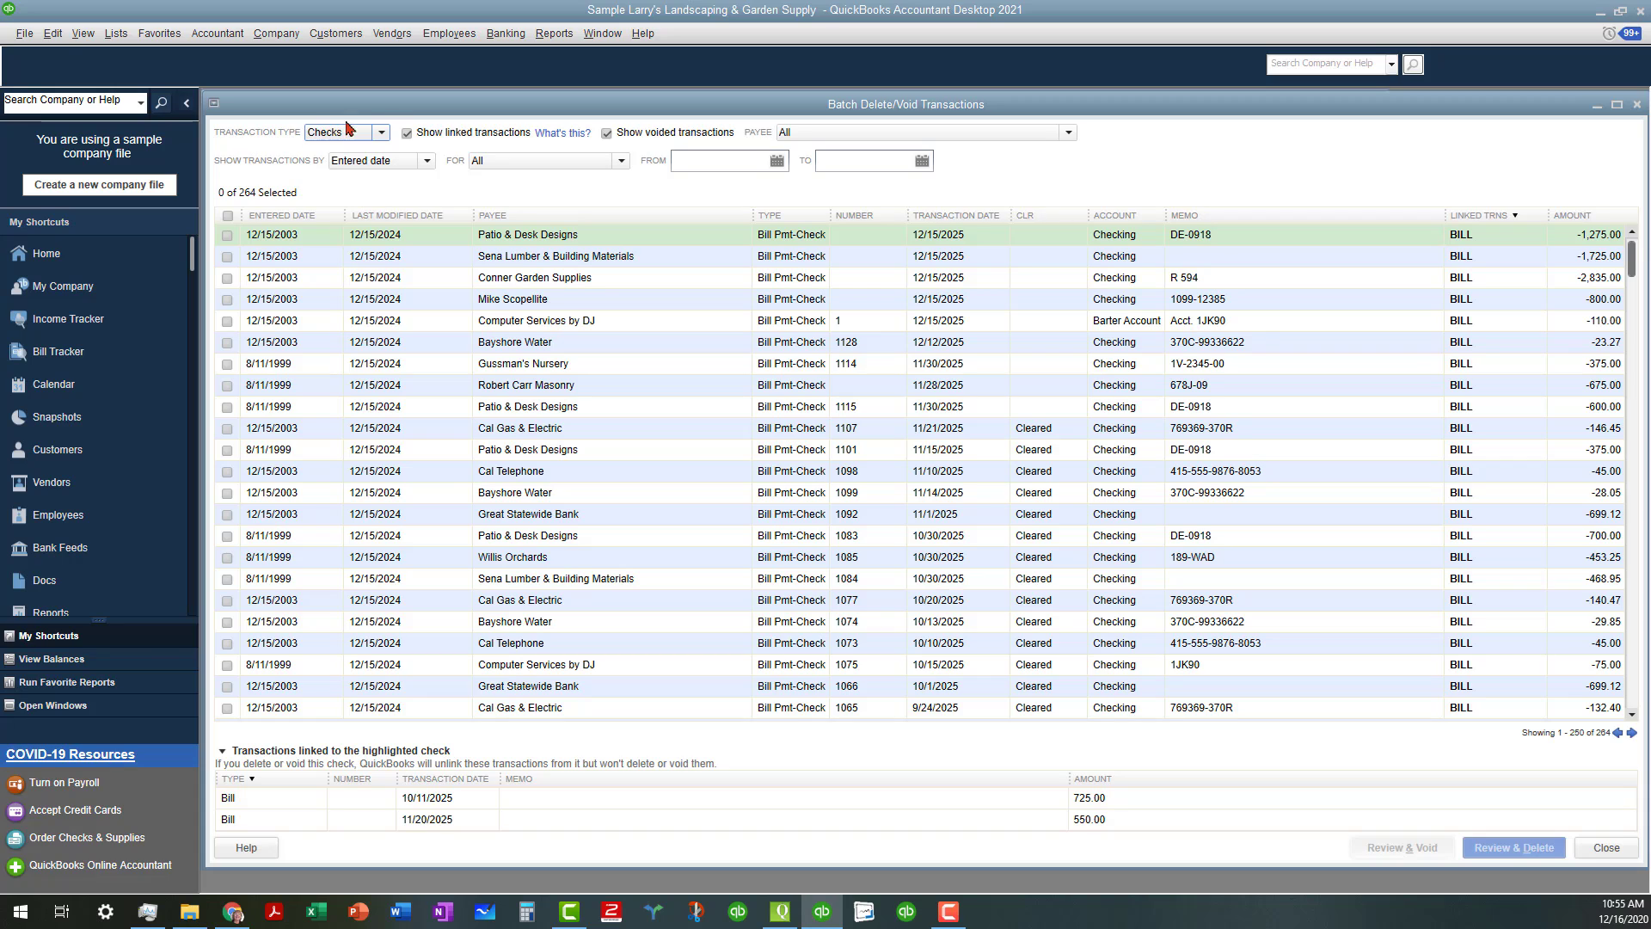
{"action": "left_click", "coordinate": [382, 135]}
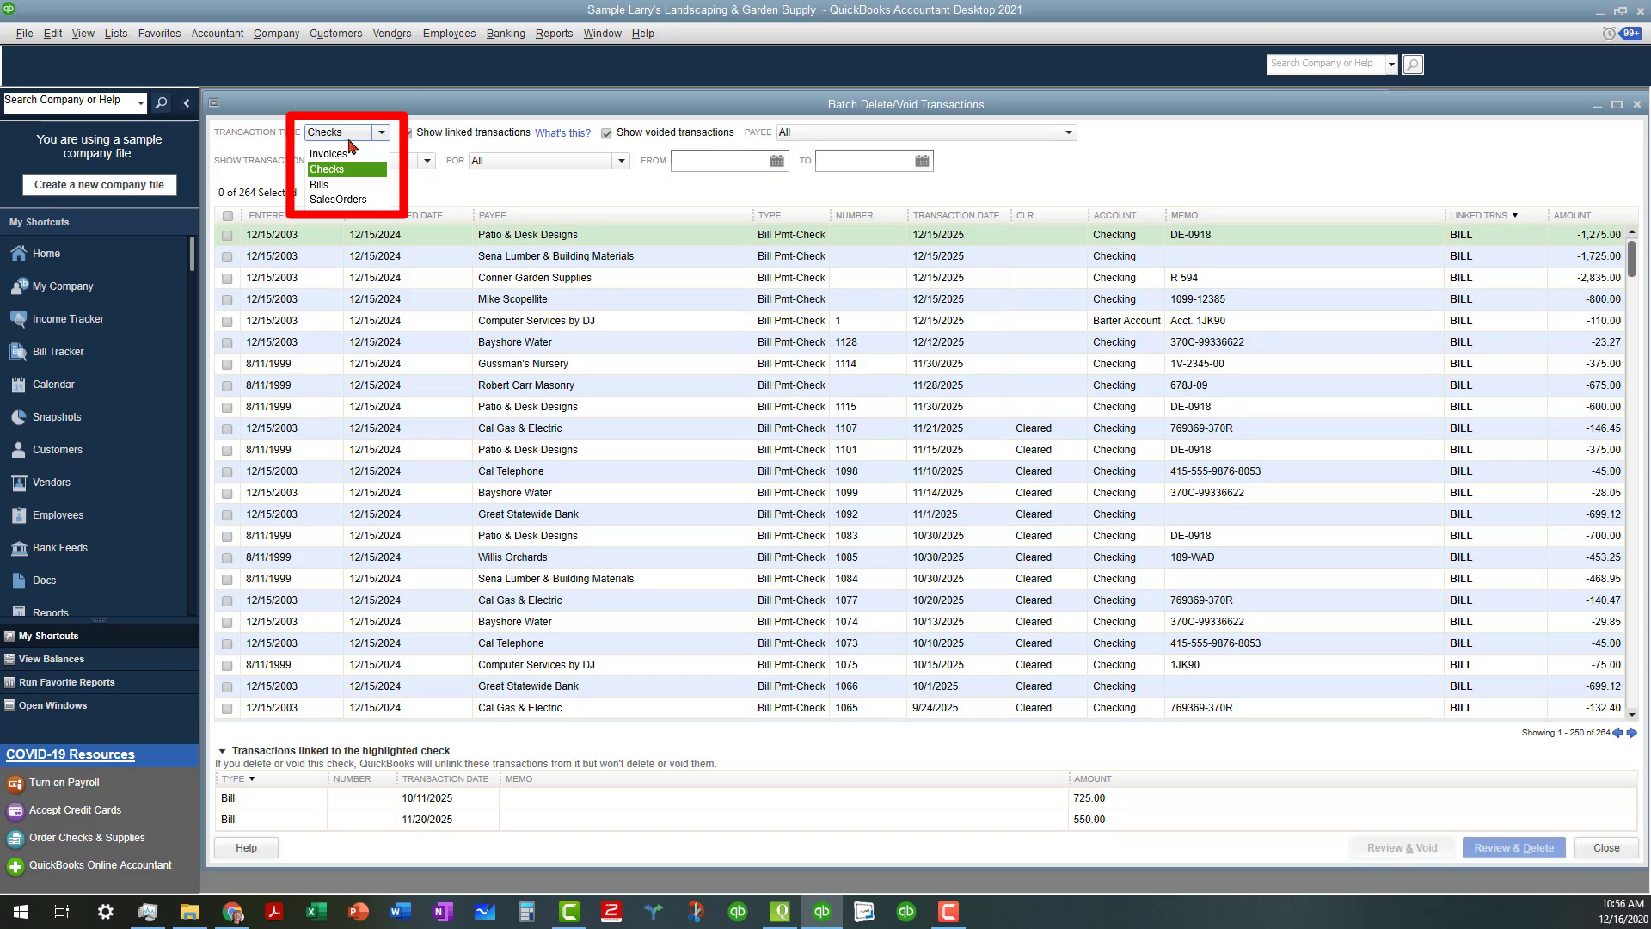
Keep Checks, sort by entered date then cleared status, and reach Townley Insurance check 1463
{"action": "left_click", "coordinate": [263, 177]}
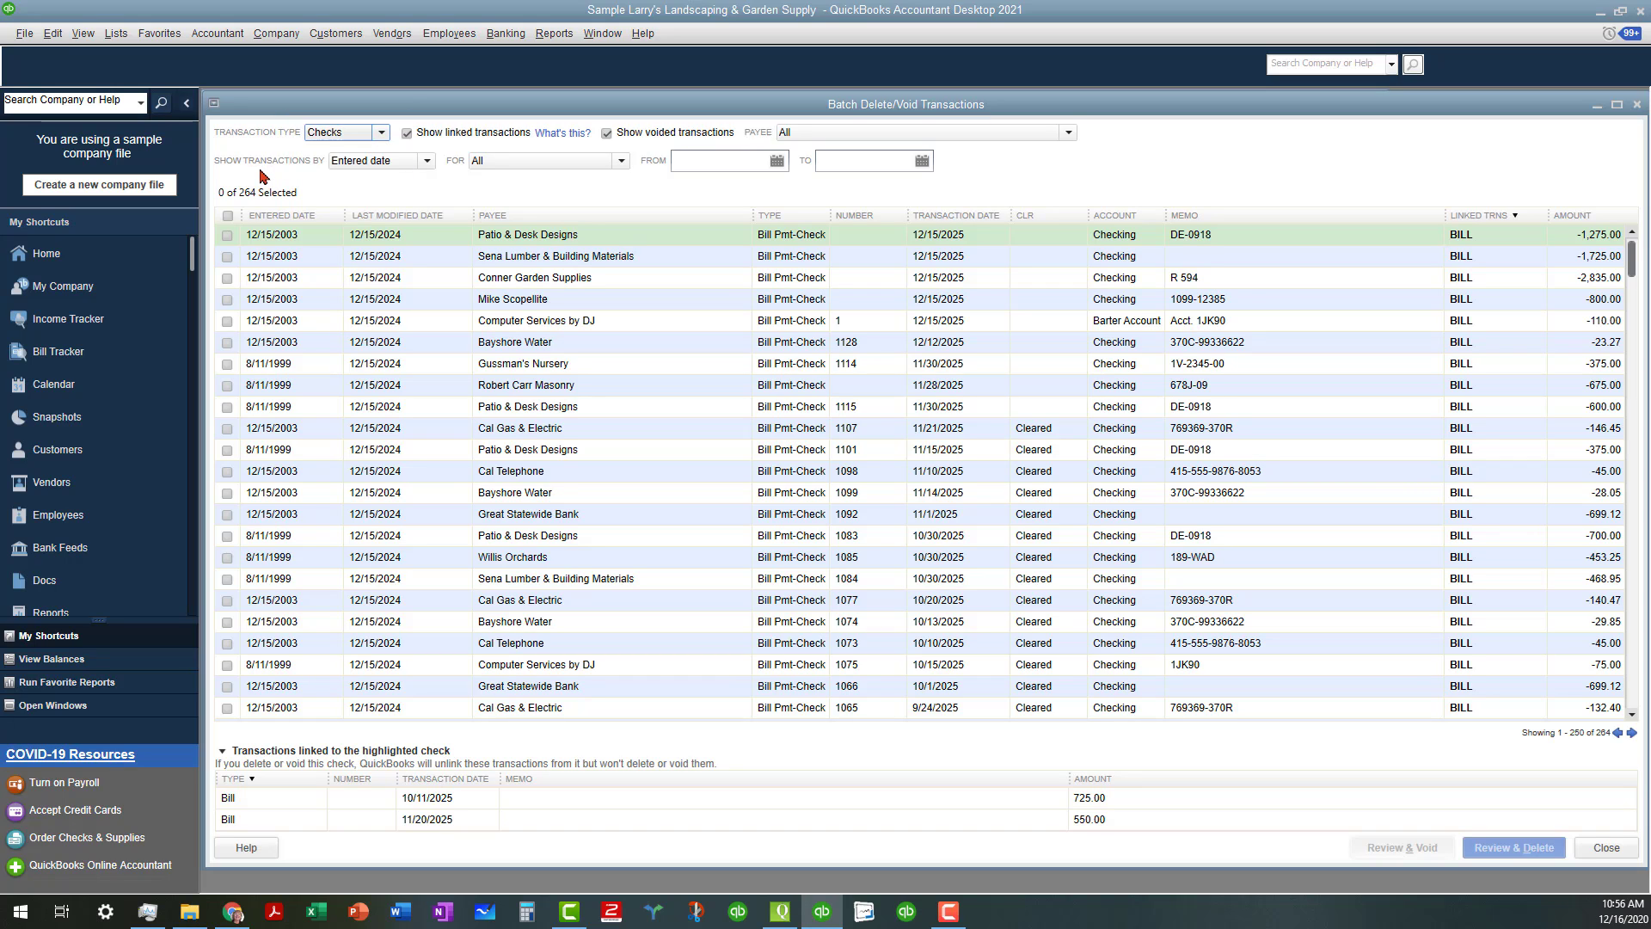
{"action": "left_click", "coordinate": [320, 226]}
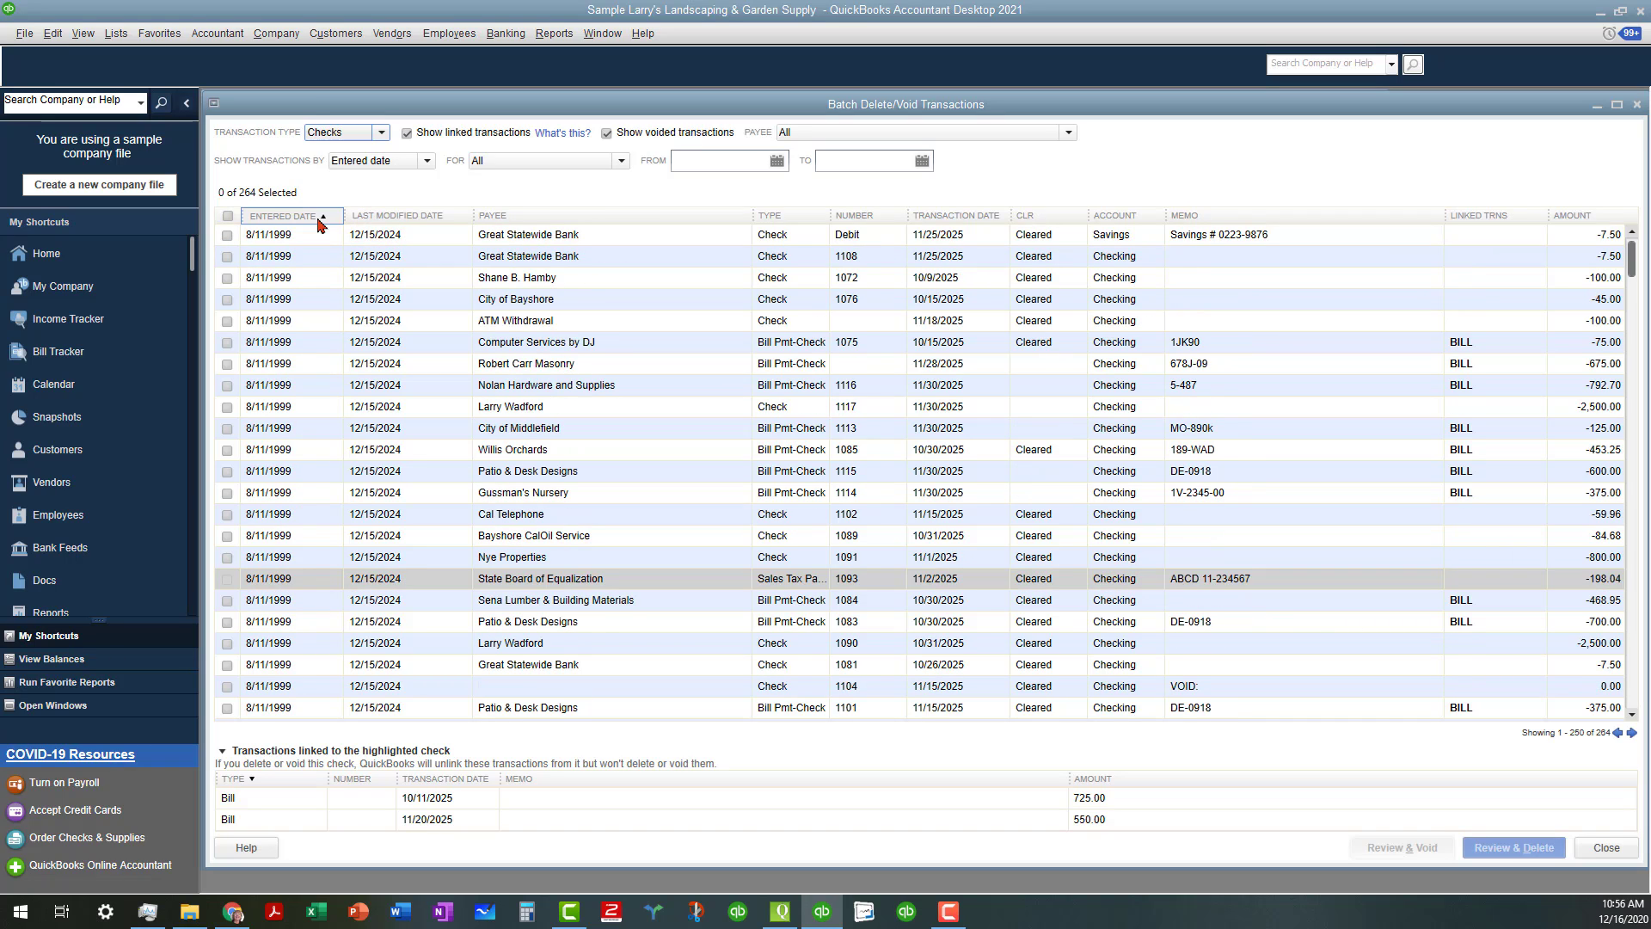
{"action": "left_click", "coordinate": [1046, 220]}
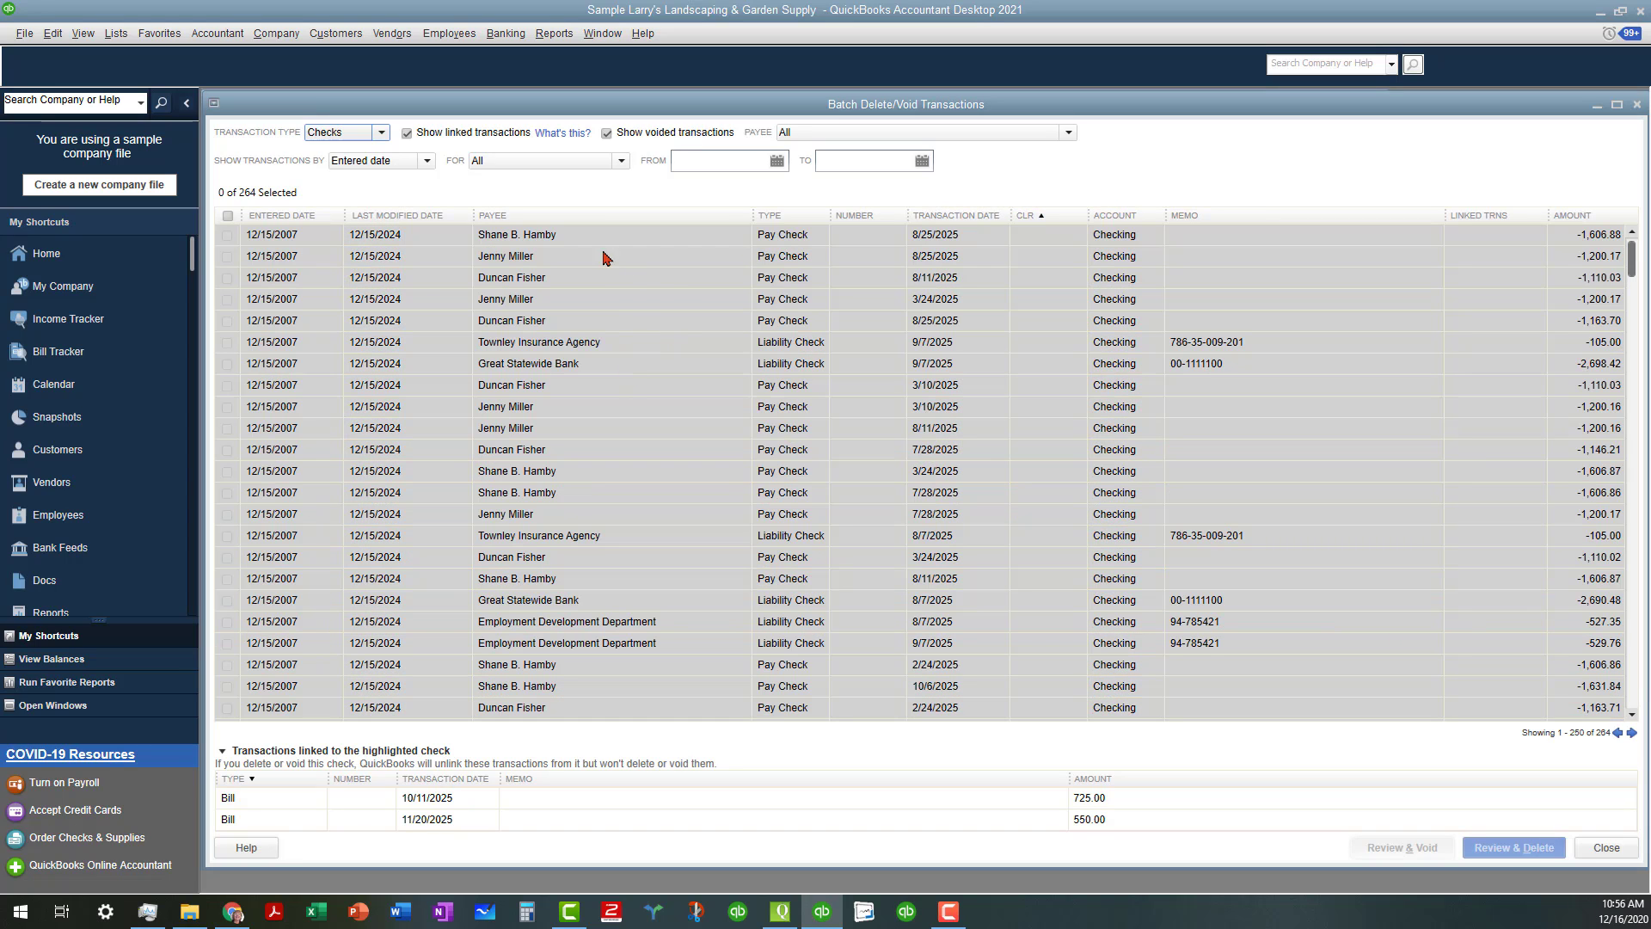
{"action": "mouse_move", "coordinate": [623, 292]}
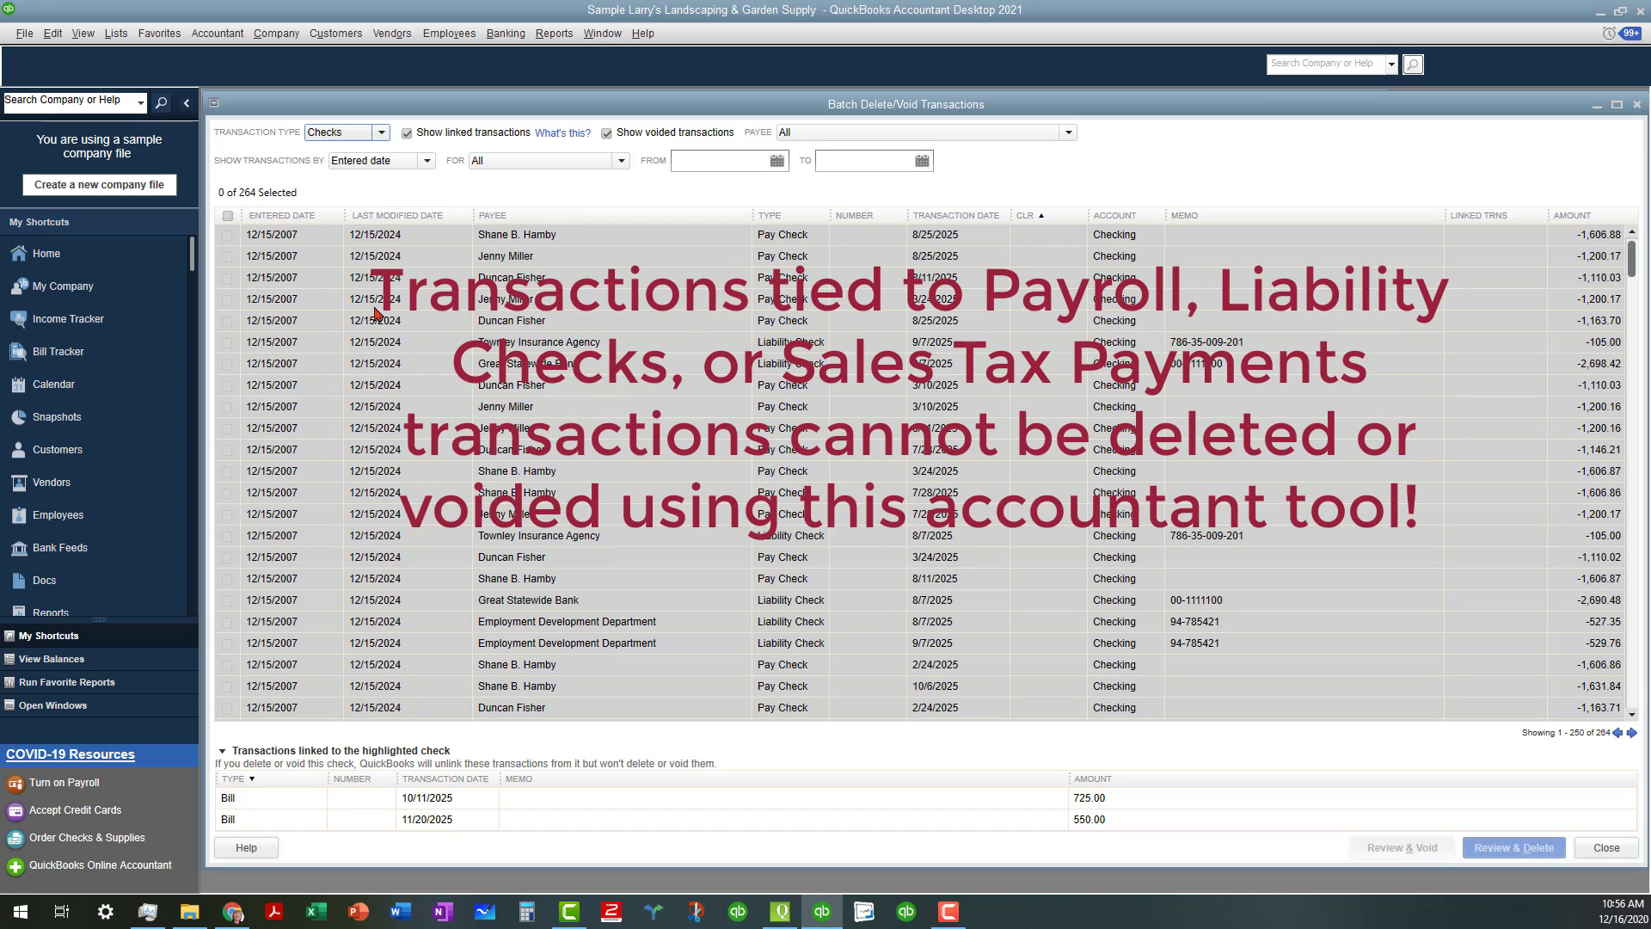
{"action": "left_click", "coordinate": [284, 216]}
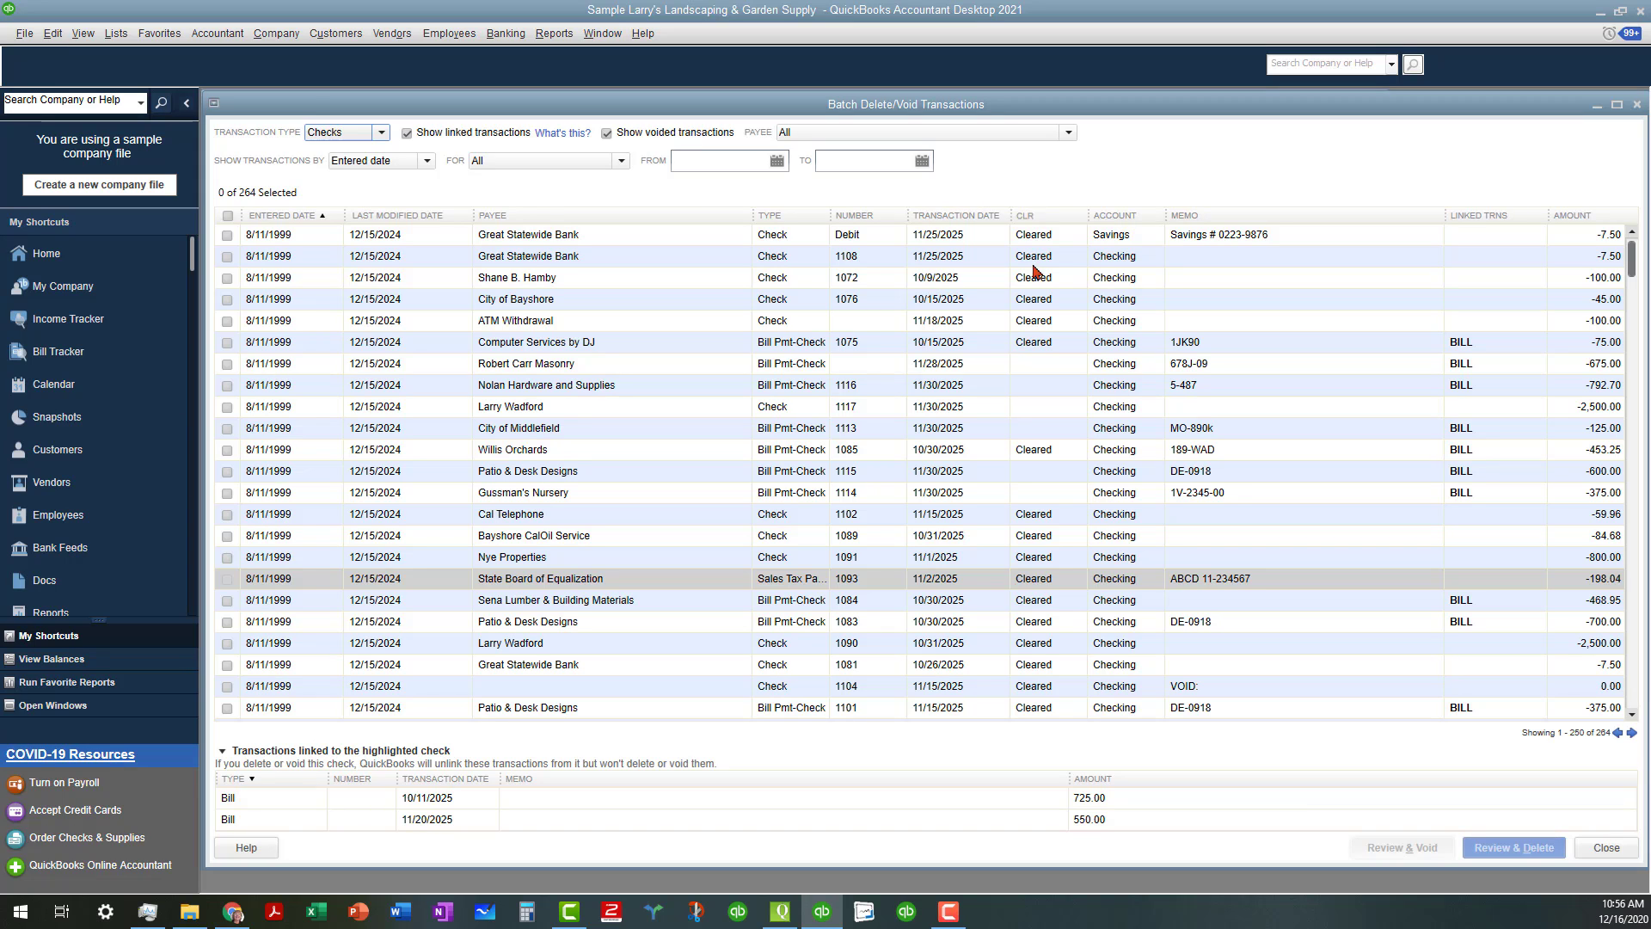
{"action": "left_click", "coordinate": [1036, 218]}
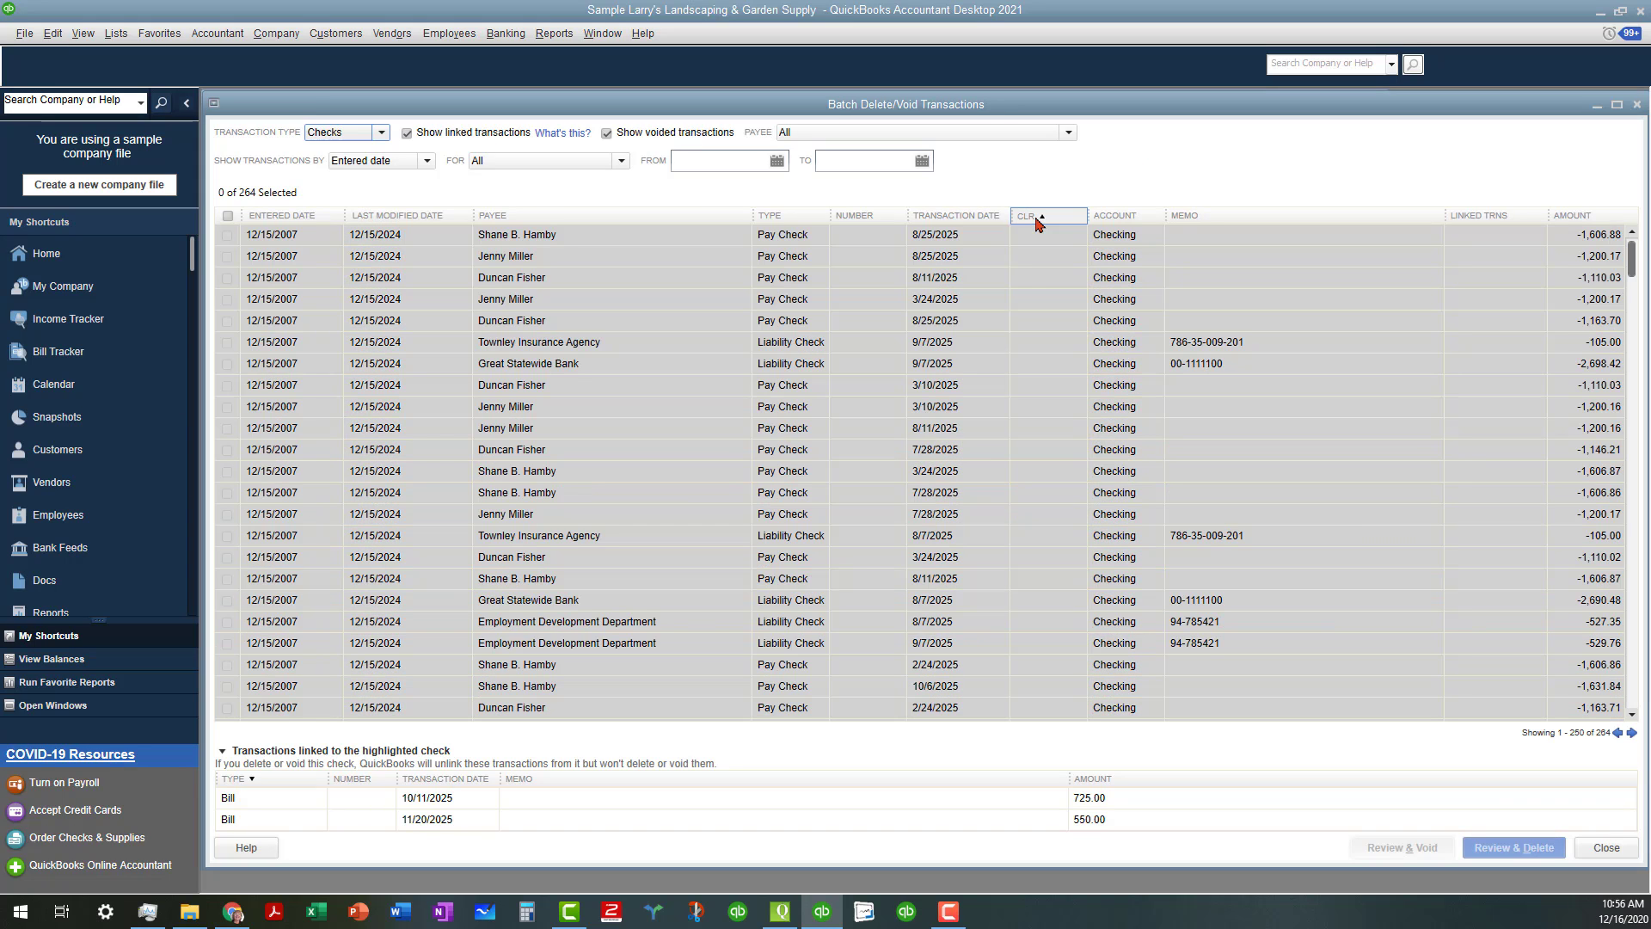
{"action": "scroll", "coordinate": [1046, 392], "scroll_direction": "down", "scroll_amount": 12}
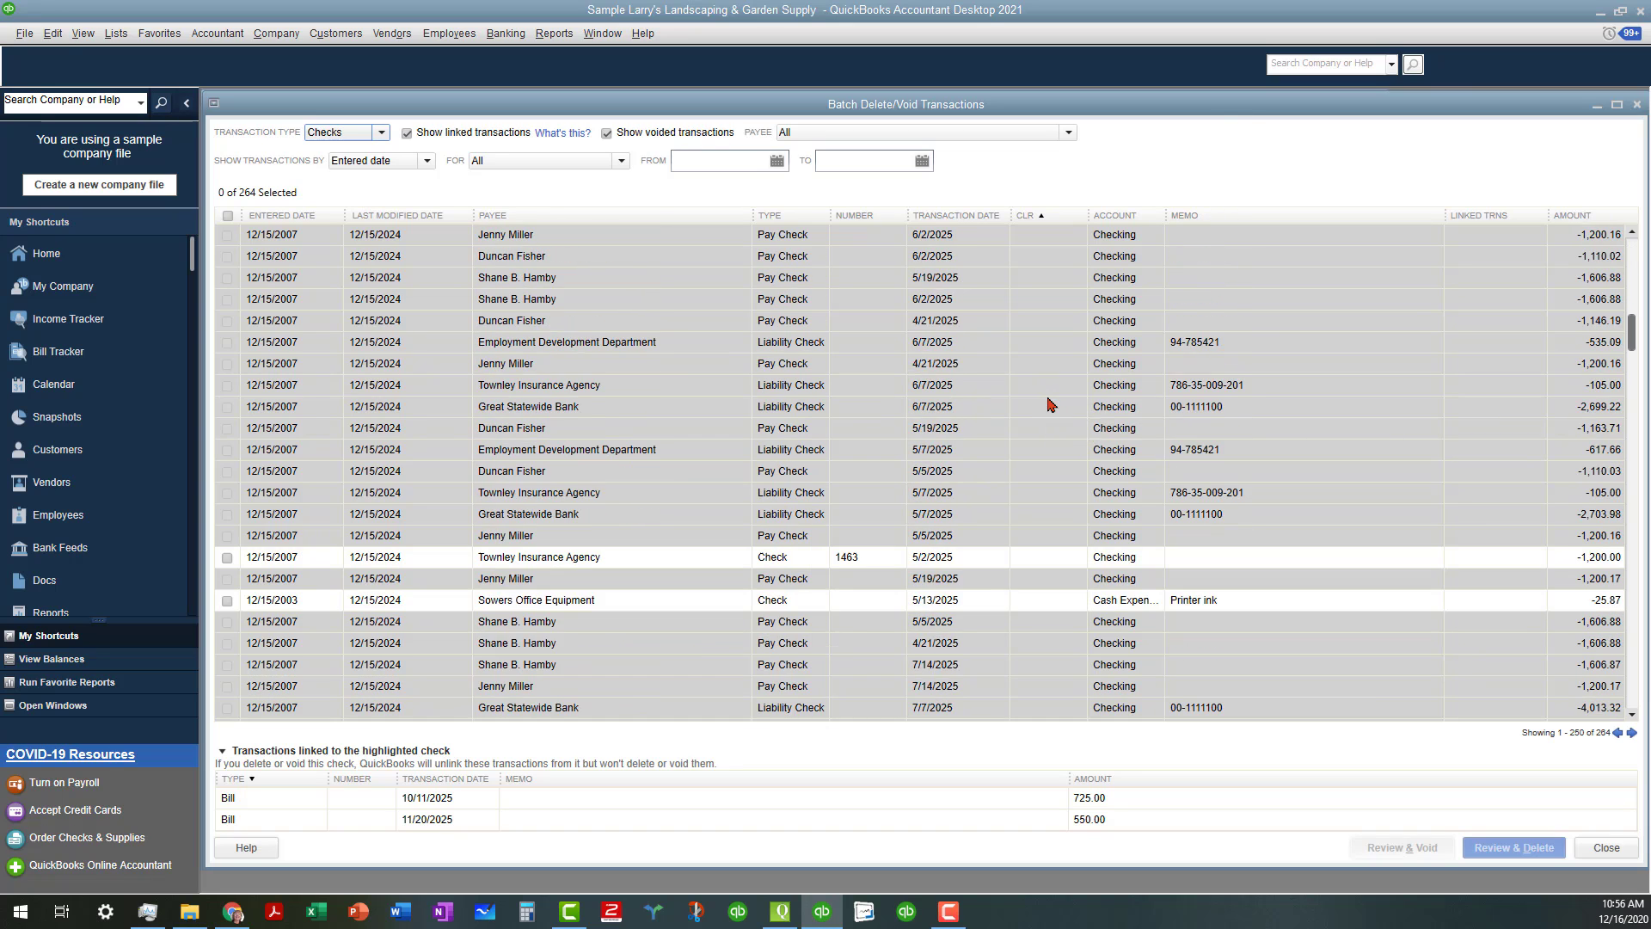
{"action": "scroll", "coordinate": [1050, 404], "scroll_direction": "down", "scroll_amount": 4}
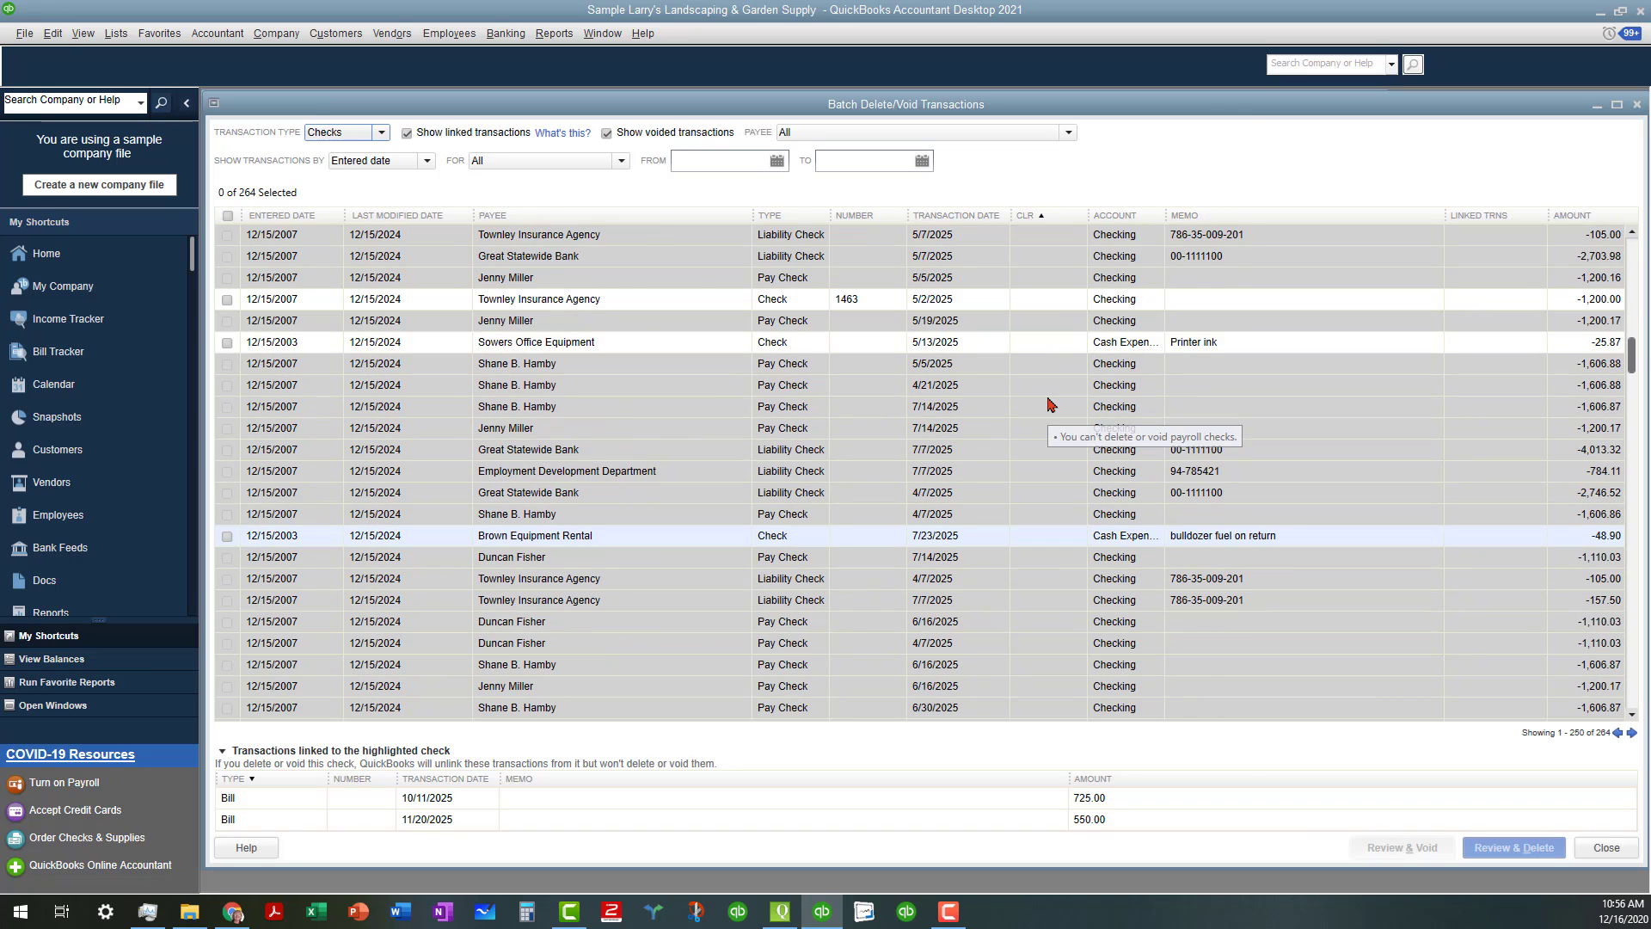
{"action": "left_click", "coordinate": [1046, 307]}
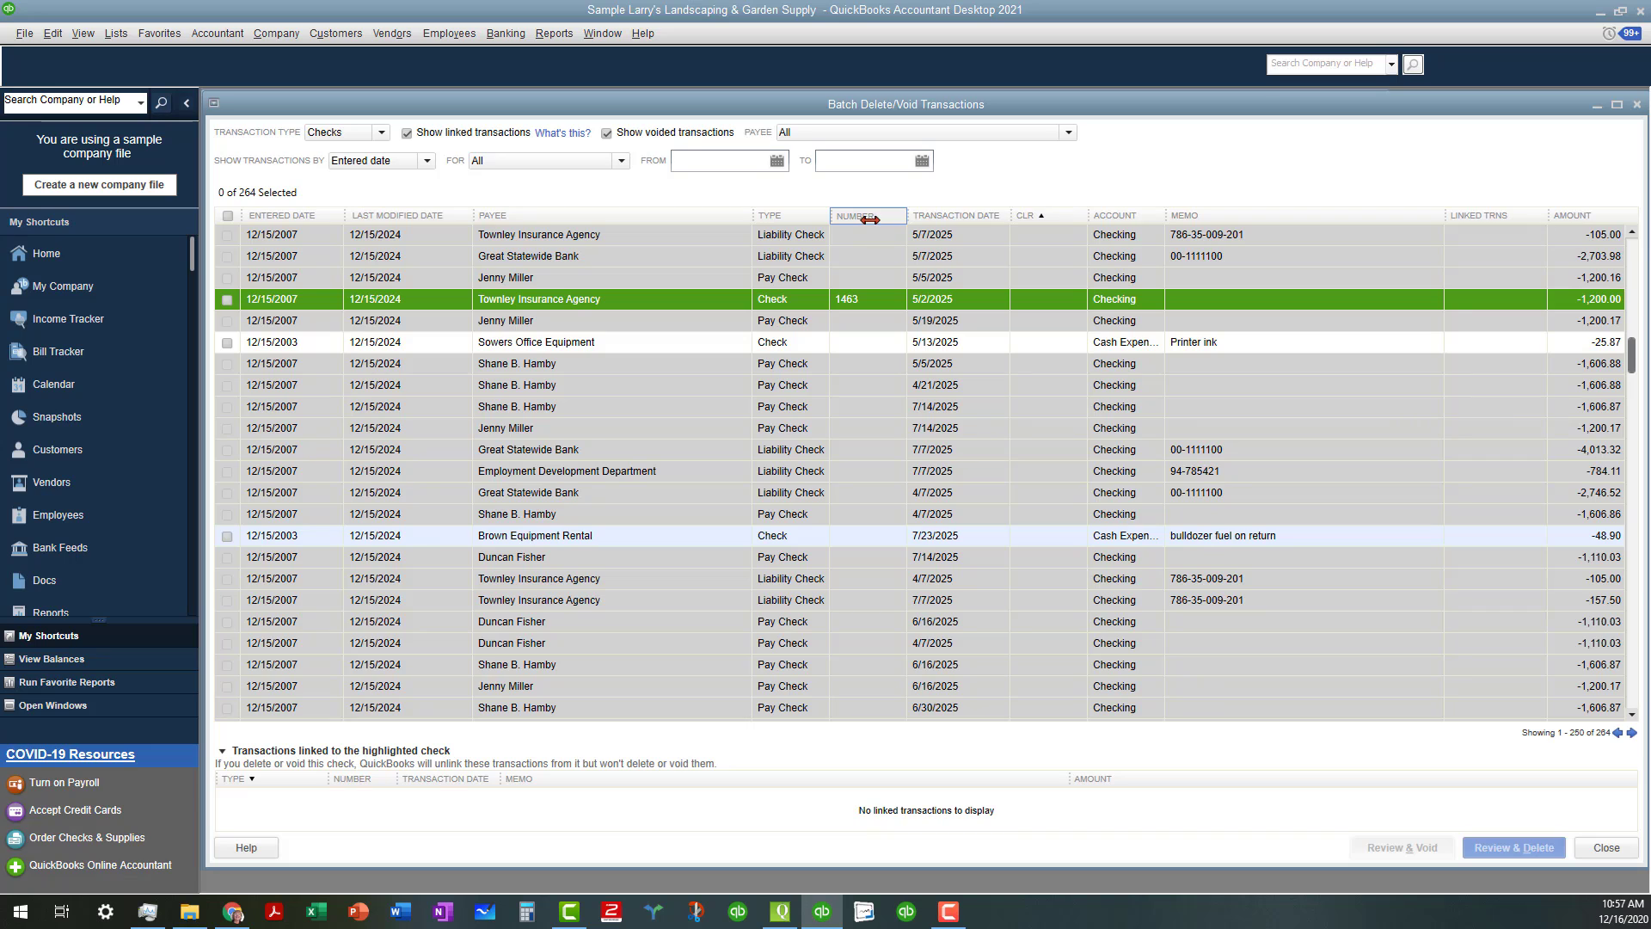
Sort the checks by type and review the Show Transactions By date options
{"action": "left_click", "coordinate": [799, 215]}
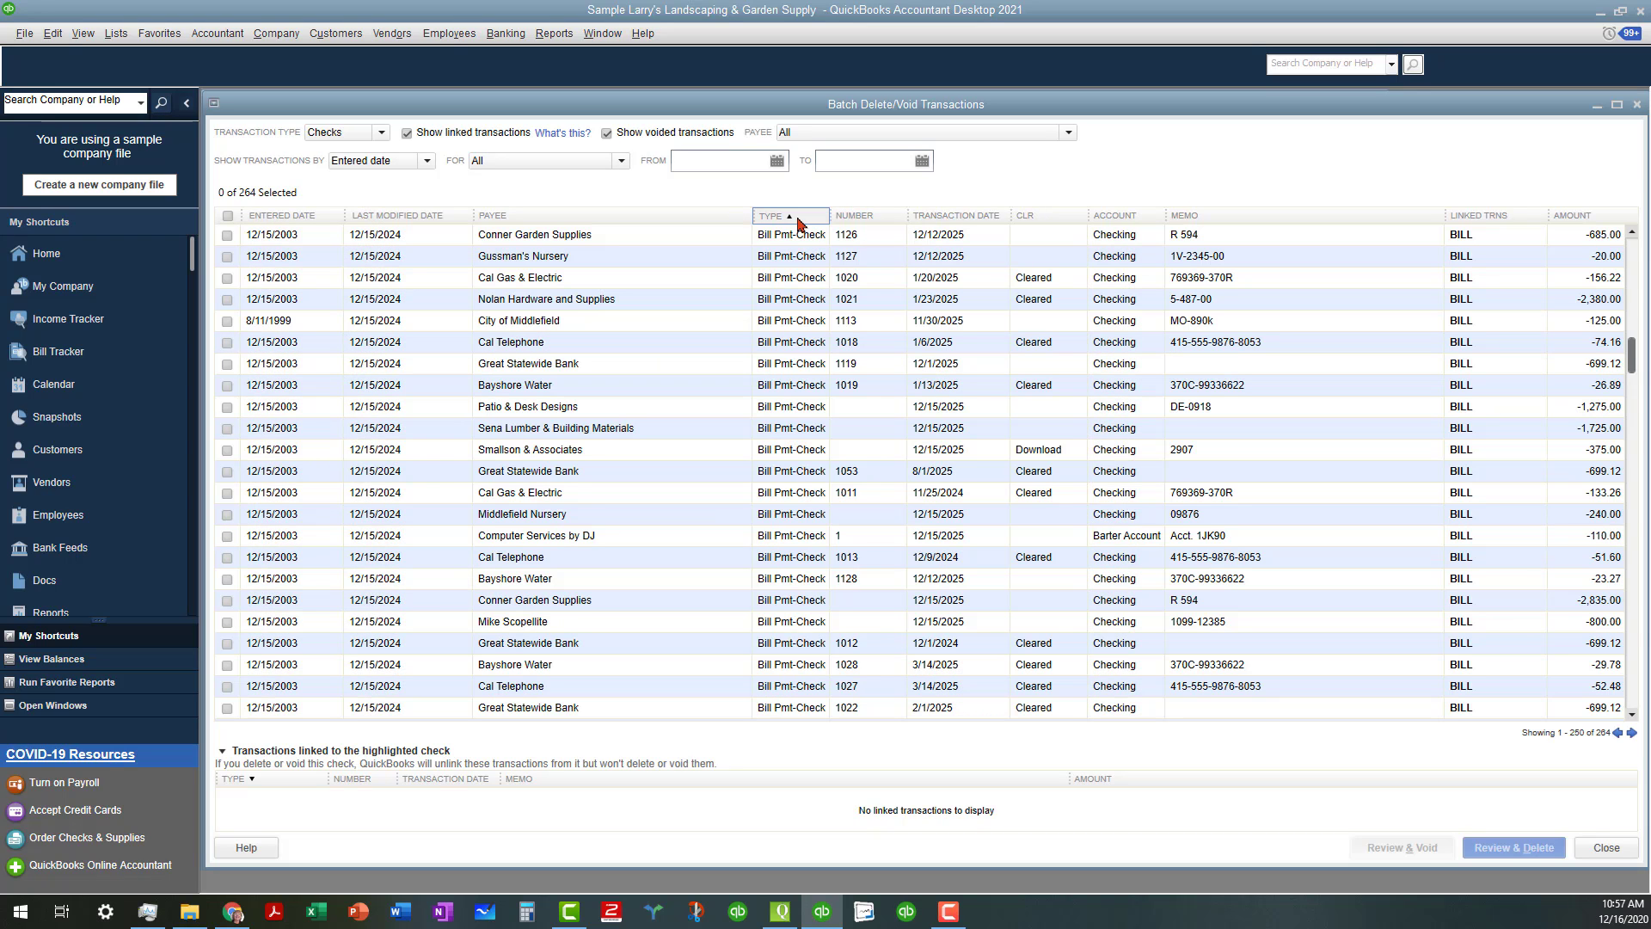
{"action": "scroll", "coordinate": [785, 370], "scroll_direction": "down", "scroll_amount": 4}
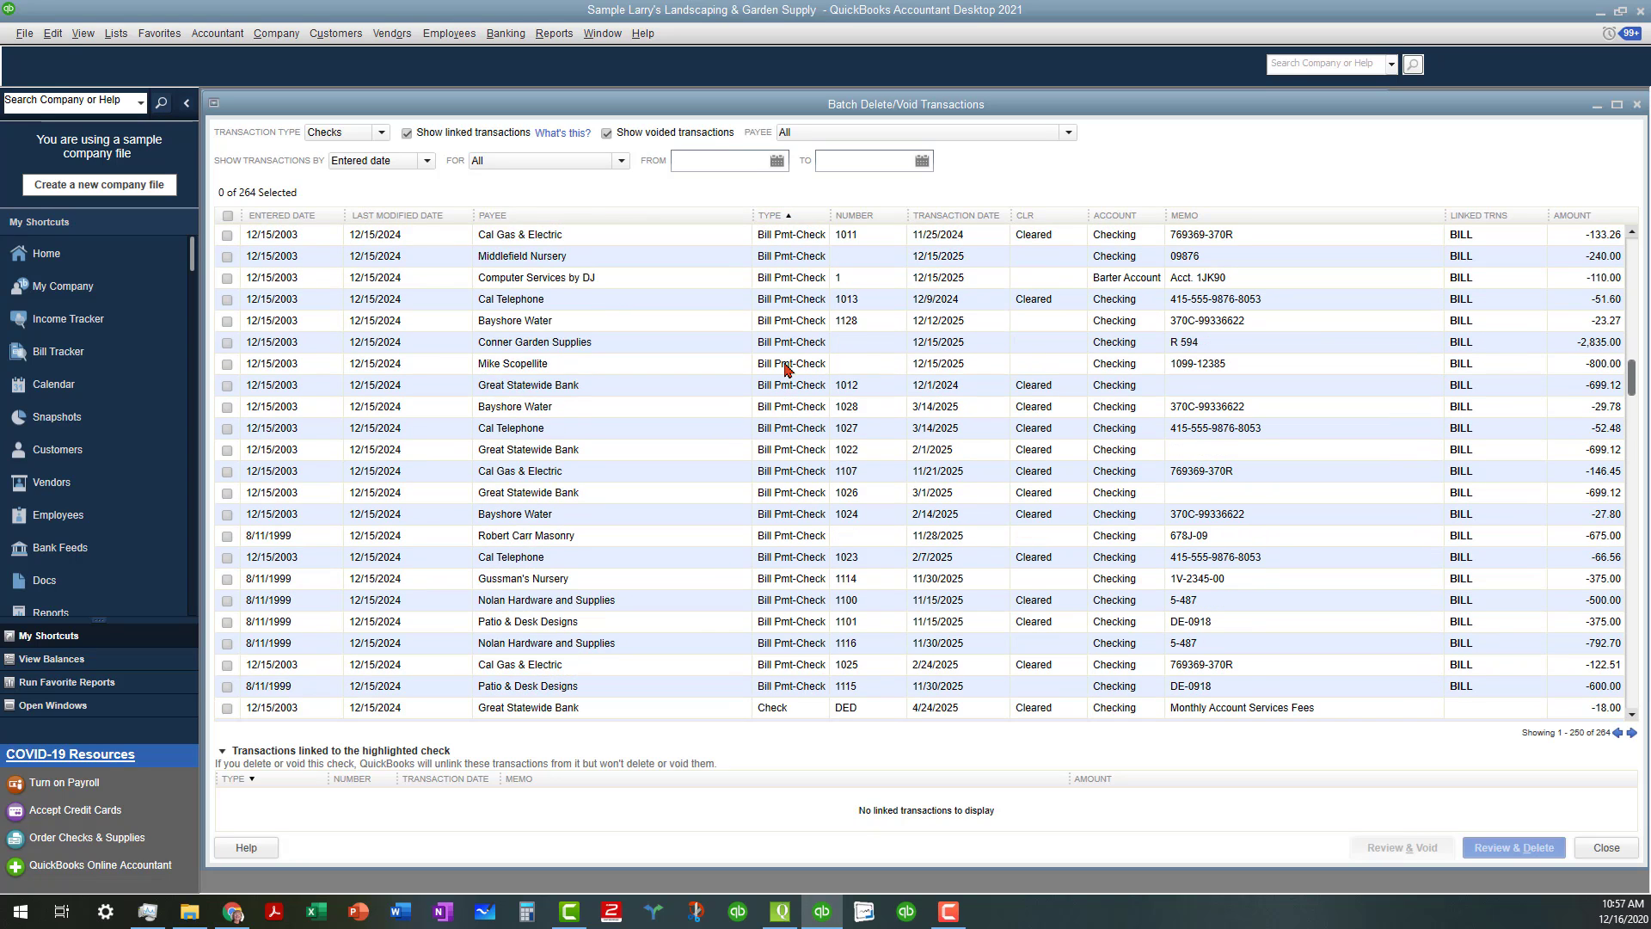
{"action": "scroll", "coordinate": [786, 370], "scroll_direction": "down", "scroll_amount": 3}
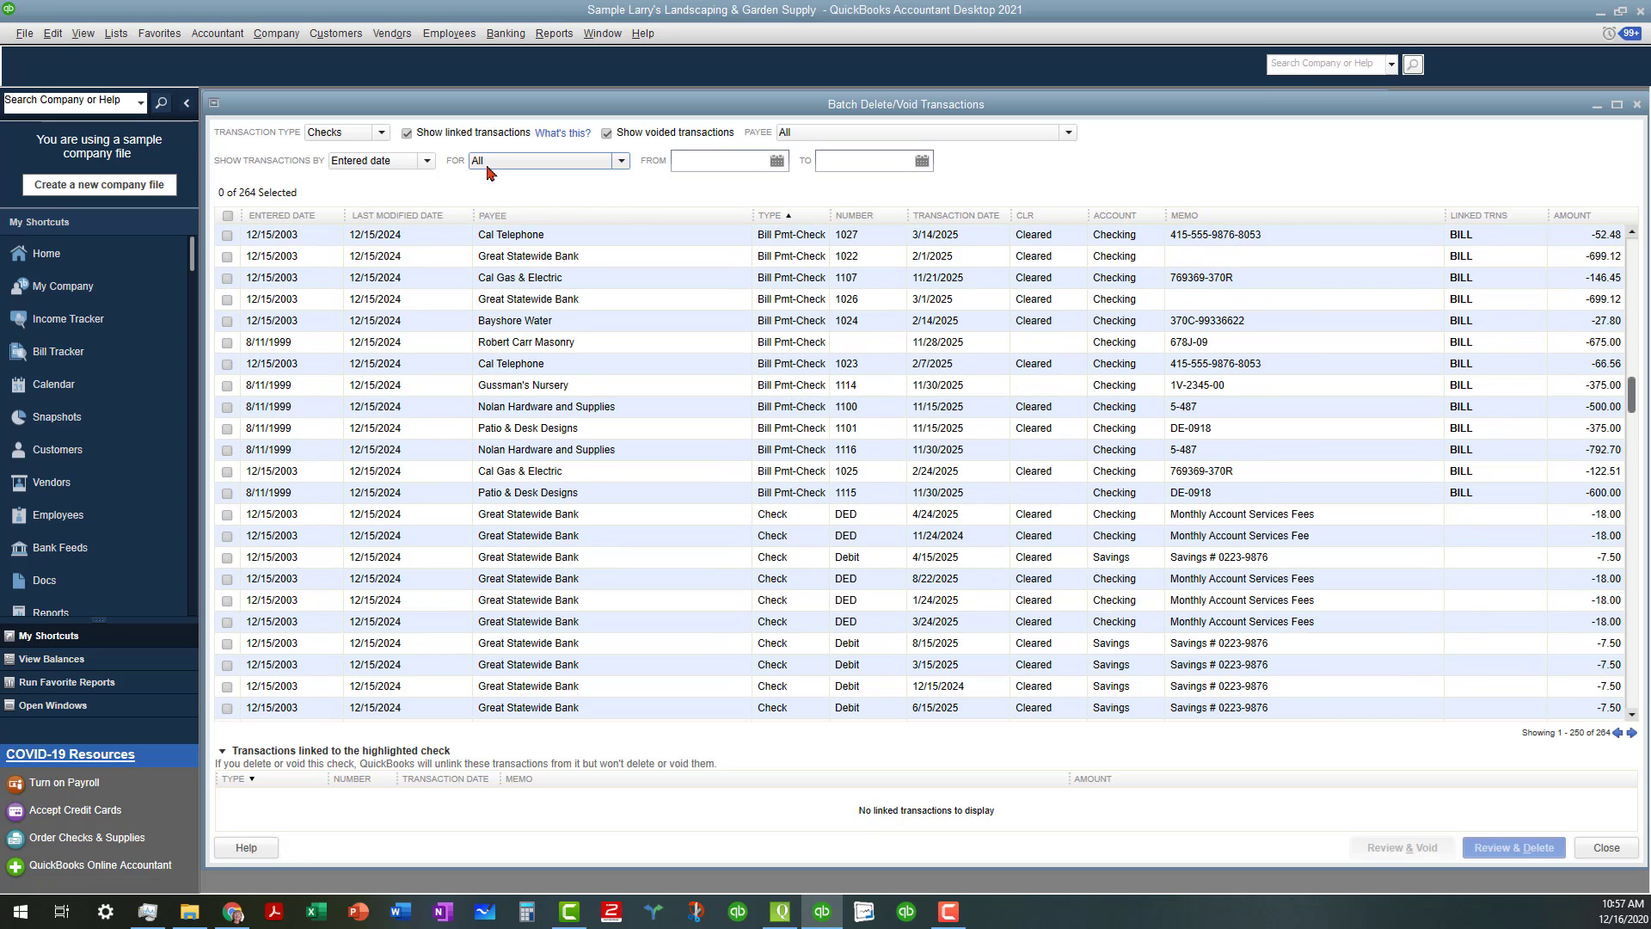
{"action": "left_click", "coordinate": [427, 161]}
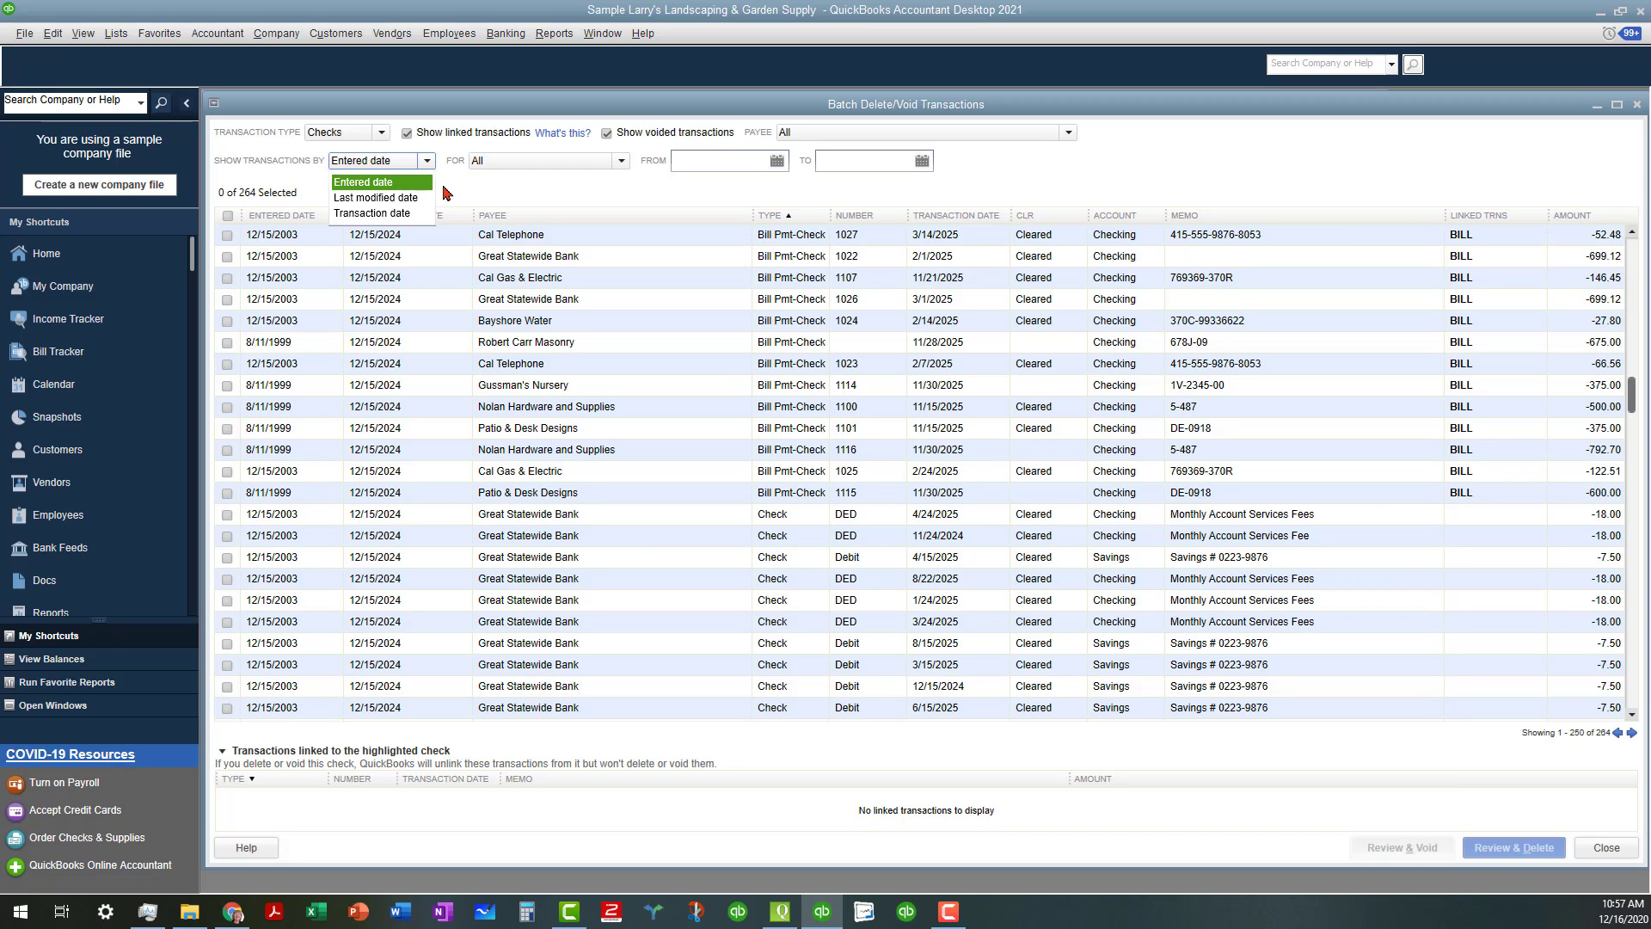
Keep Entered date and change the start date to 1/1/1999
{"action": "left_click", "coordinate": [777, 165]}
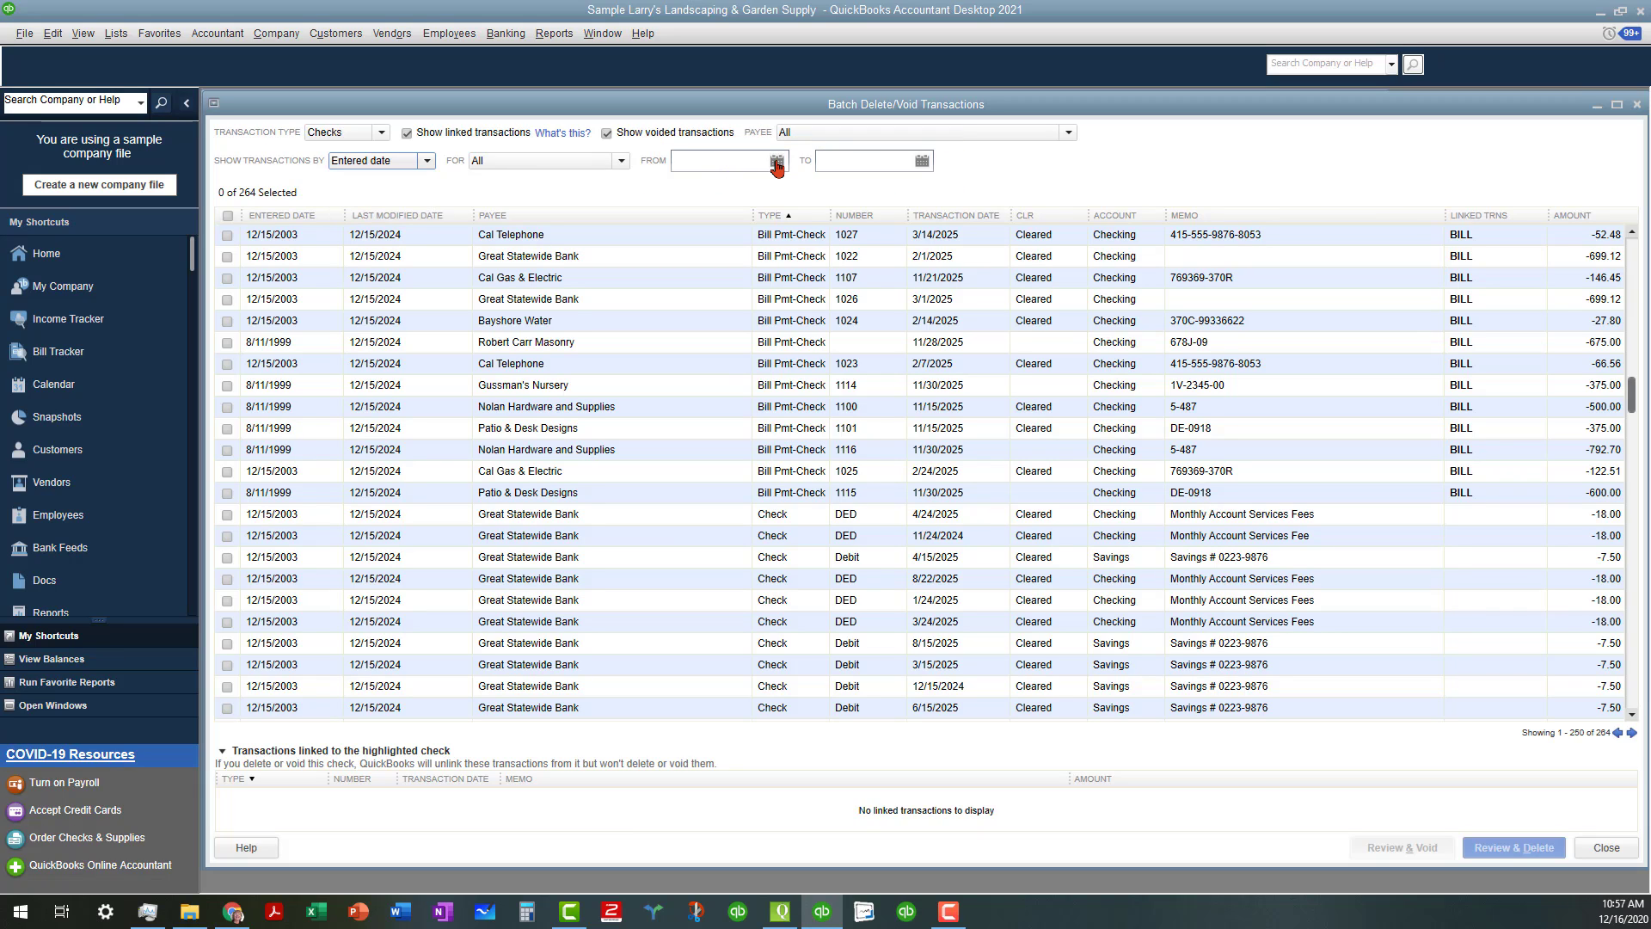
{"action": "left_click", "coordinate": [778, 162]}
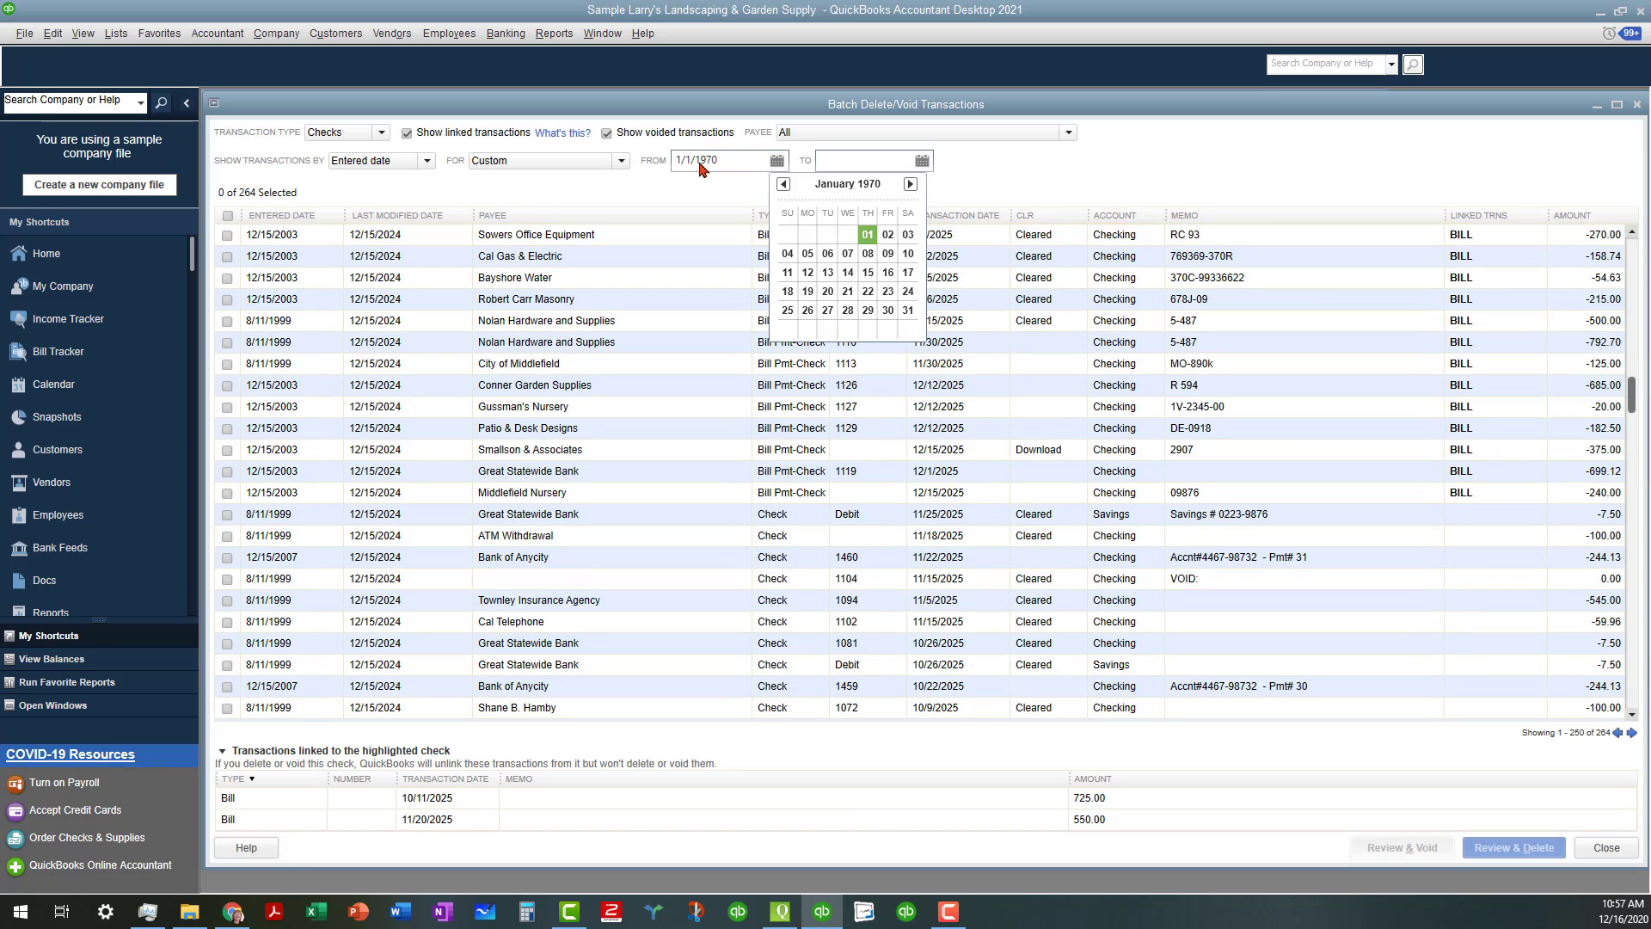
{"action": "left_click", "coordinate": [707, 161]}
{"action": "left_click_drag", "start_coordinate": [707, 160], "coordinate": [723, 160]}
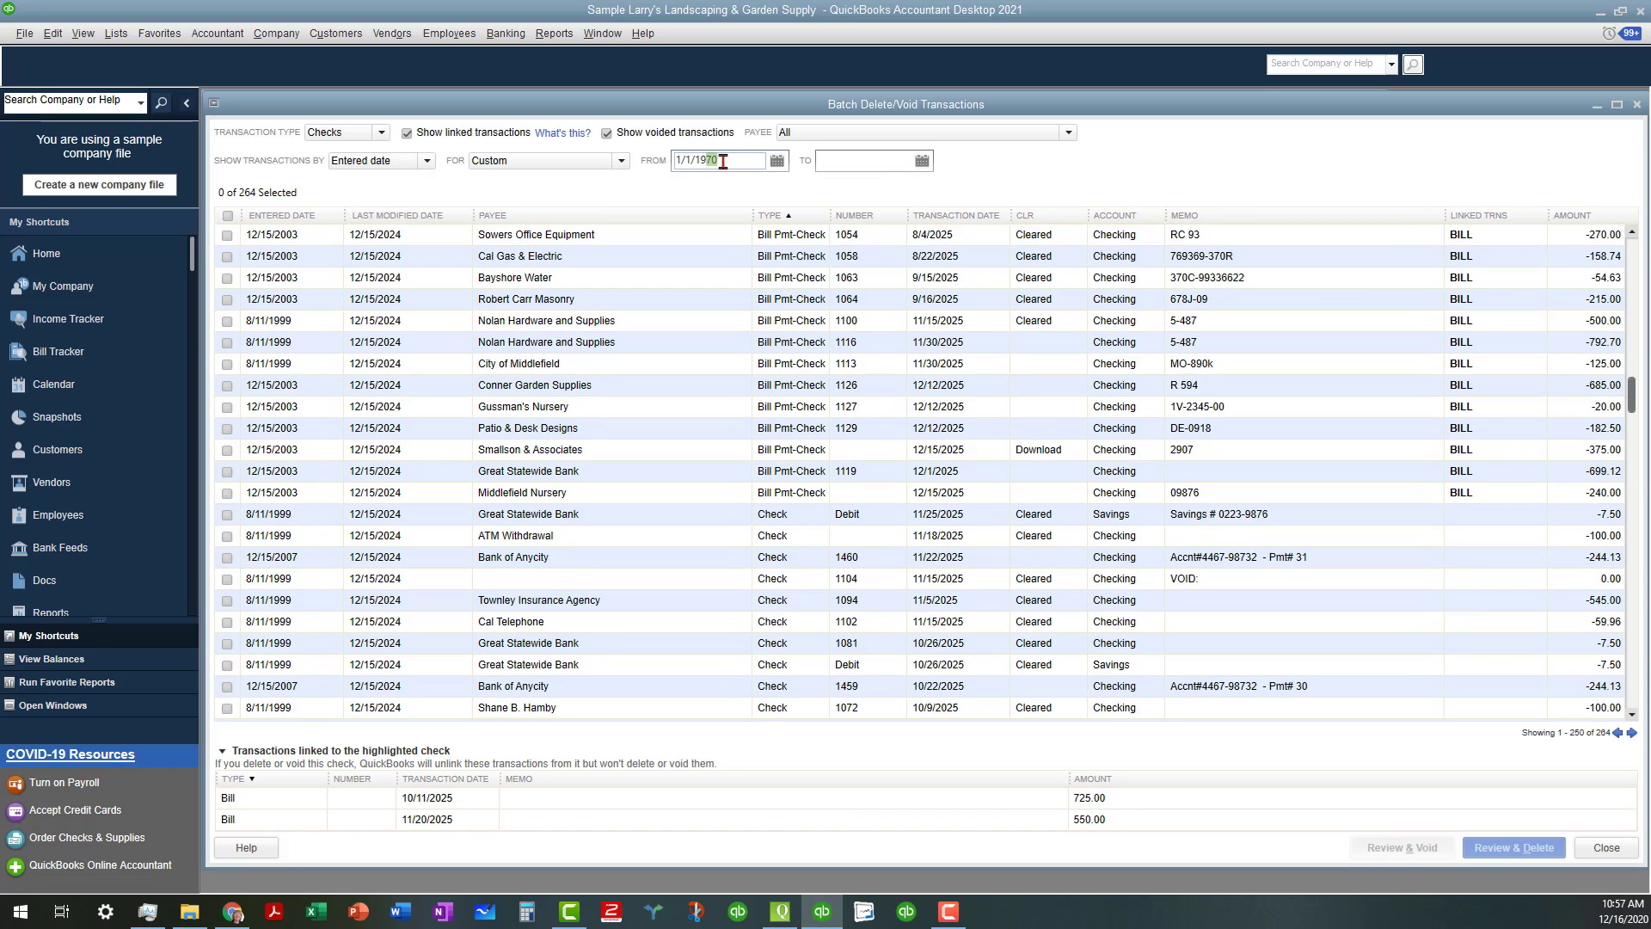
{"action": "type", "text": "99"}
Set the end date to 12/31/1999 and apply it, leaving 34 checks
{"action": "left_click", "coordinate": [921, 163]}
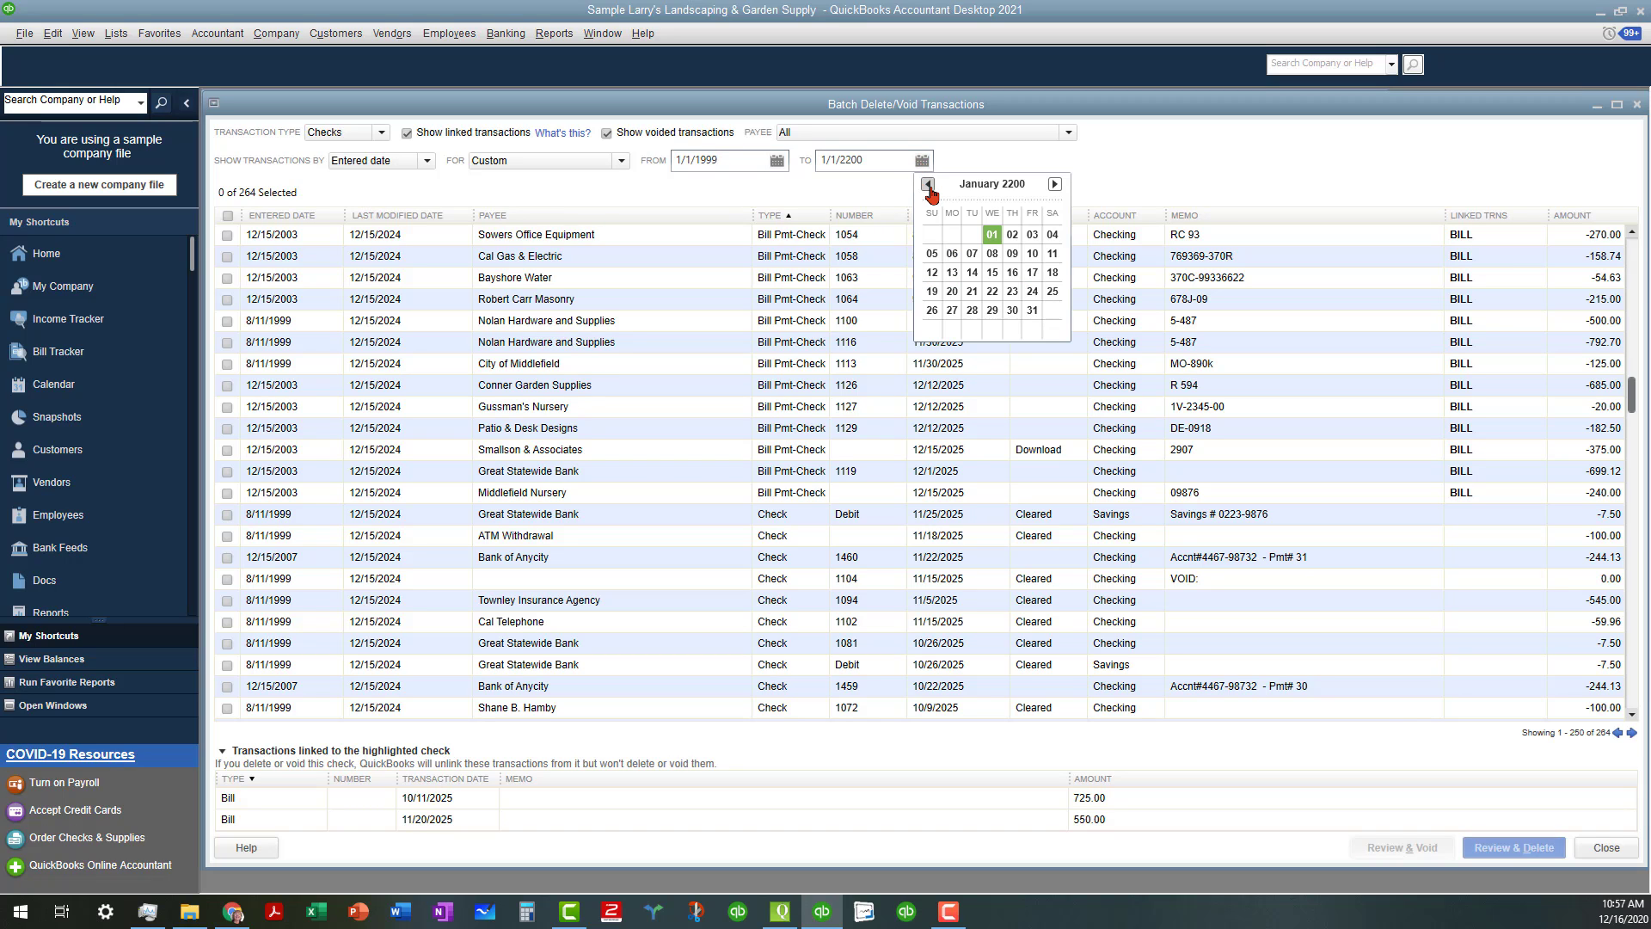
{"action": "left_click", "coordinate": [929, 185]}
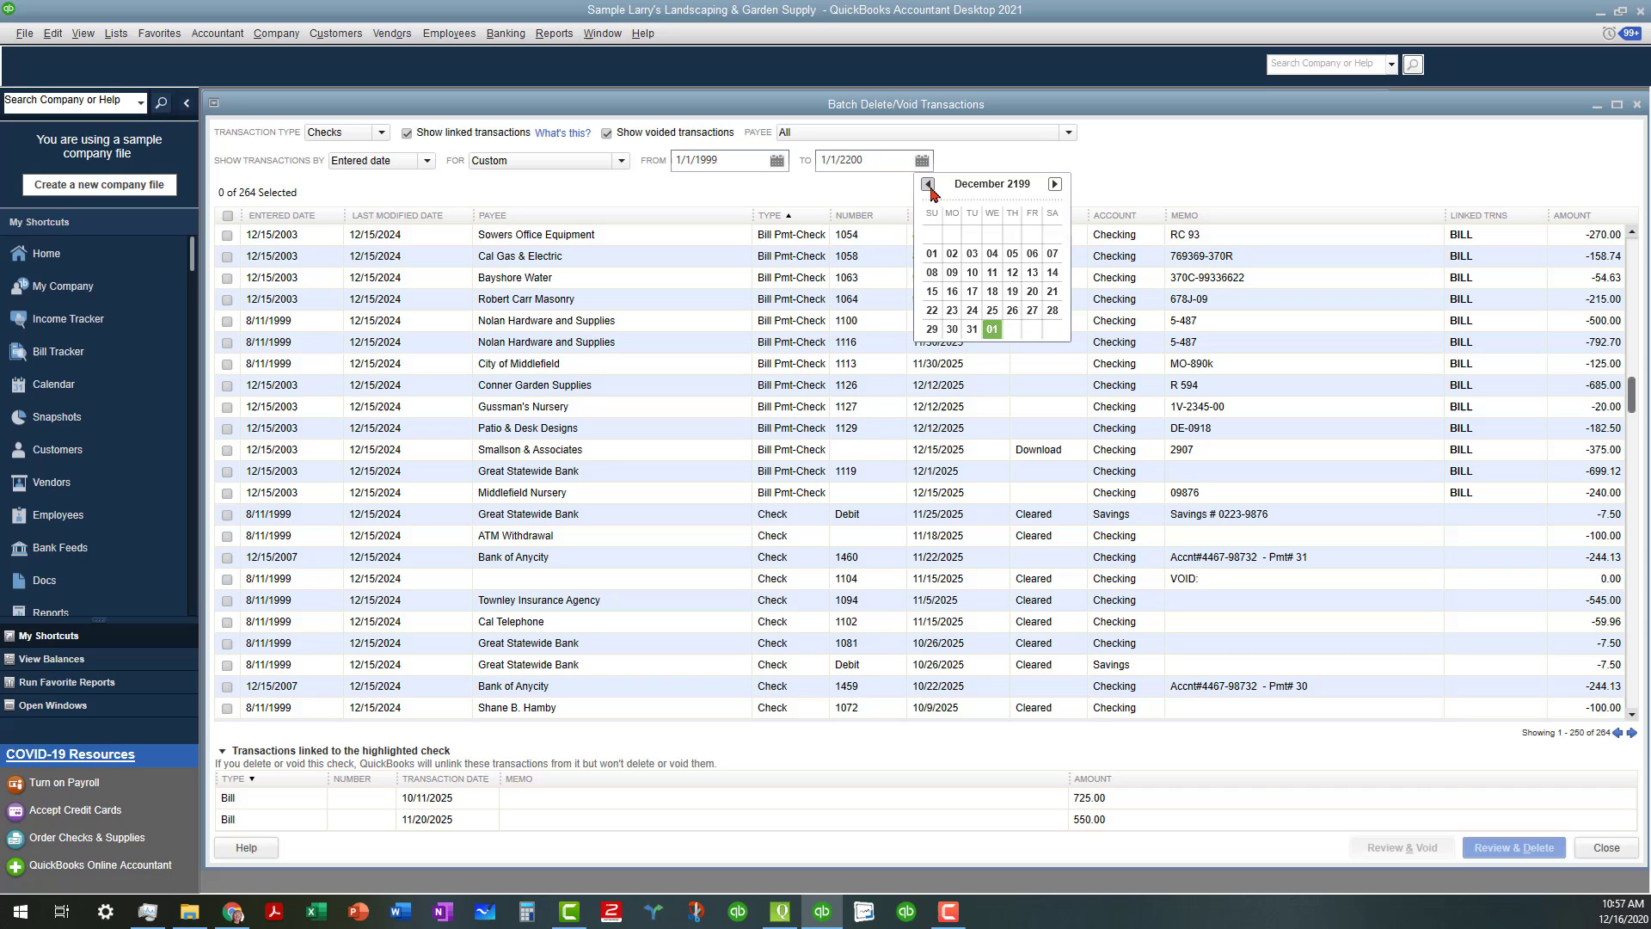
{"action": "left_click", "coordinate": [972, 329]}
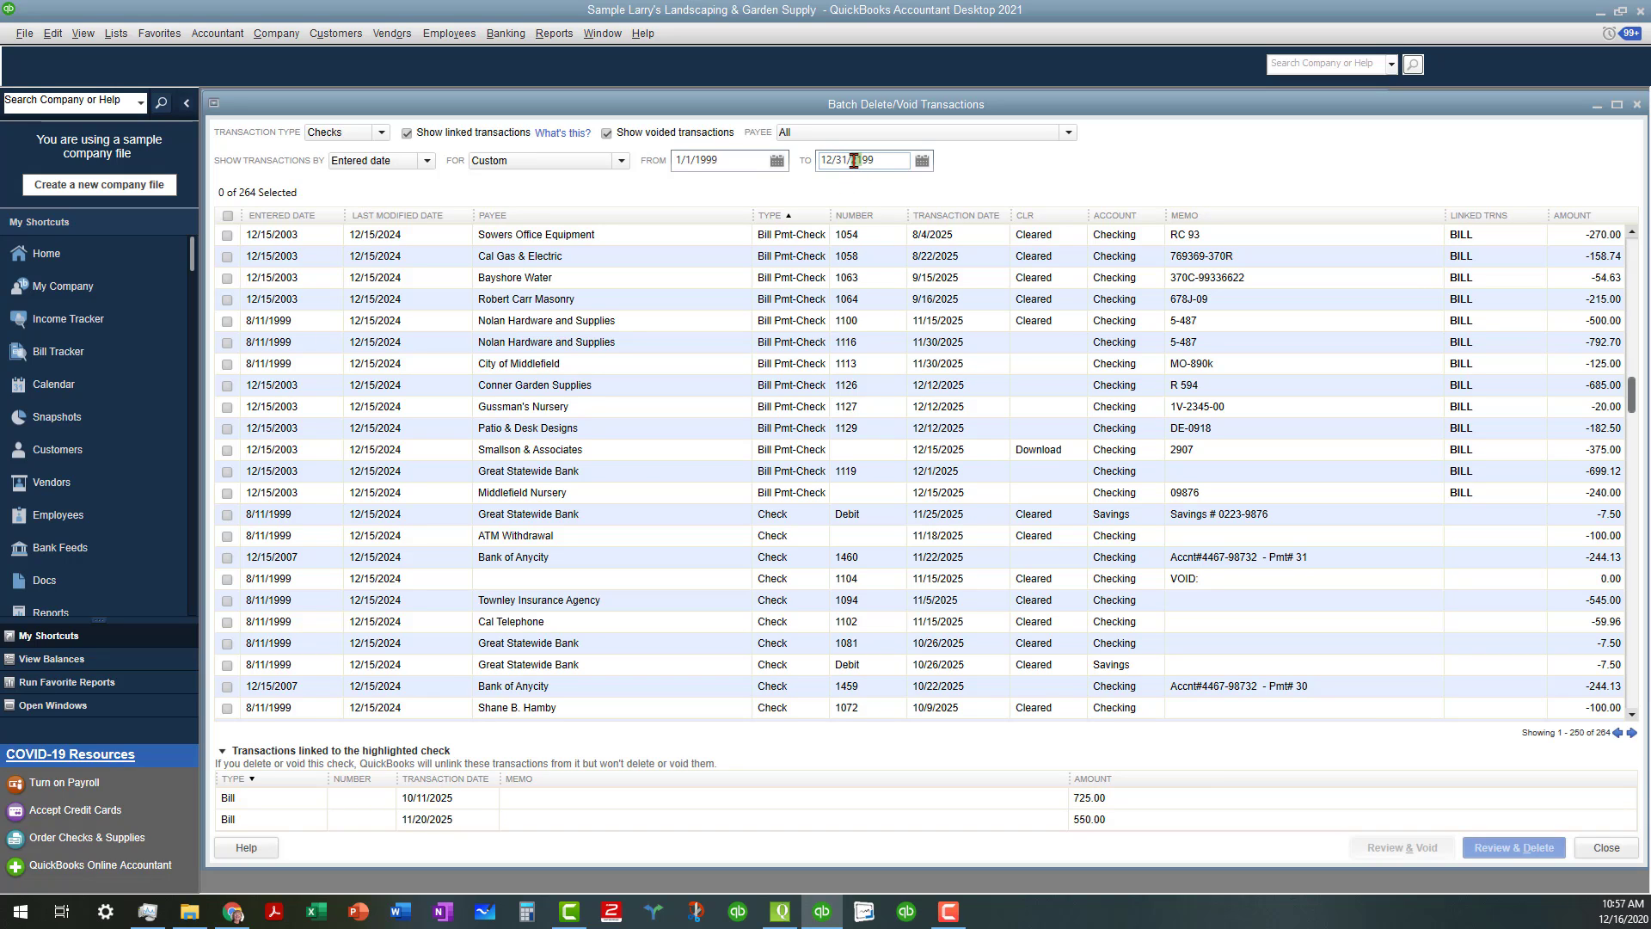
{"action": "type", "text": "1"}
{"action": "left_click", "coordinate": [923, 164]}
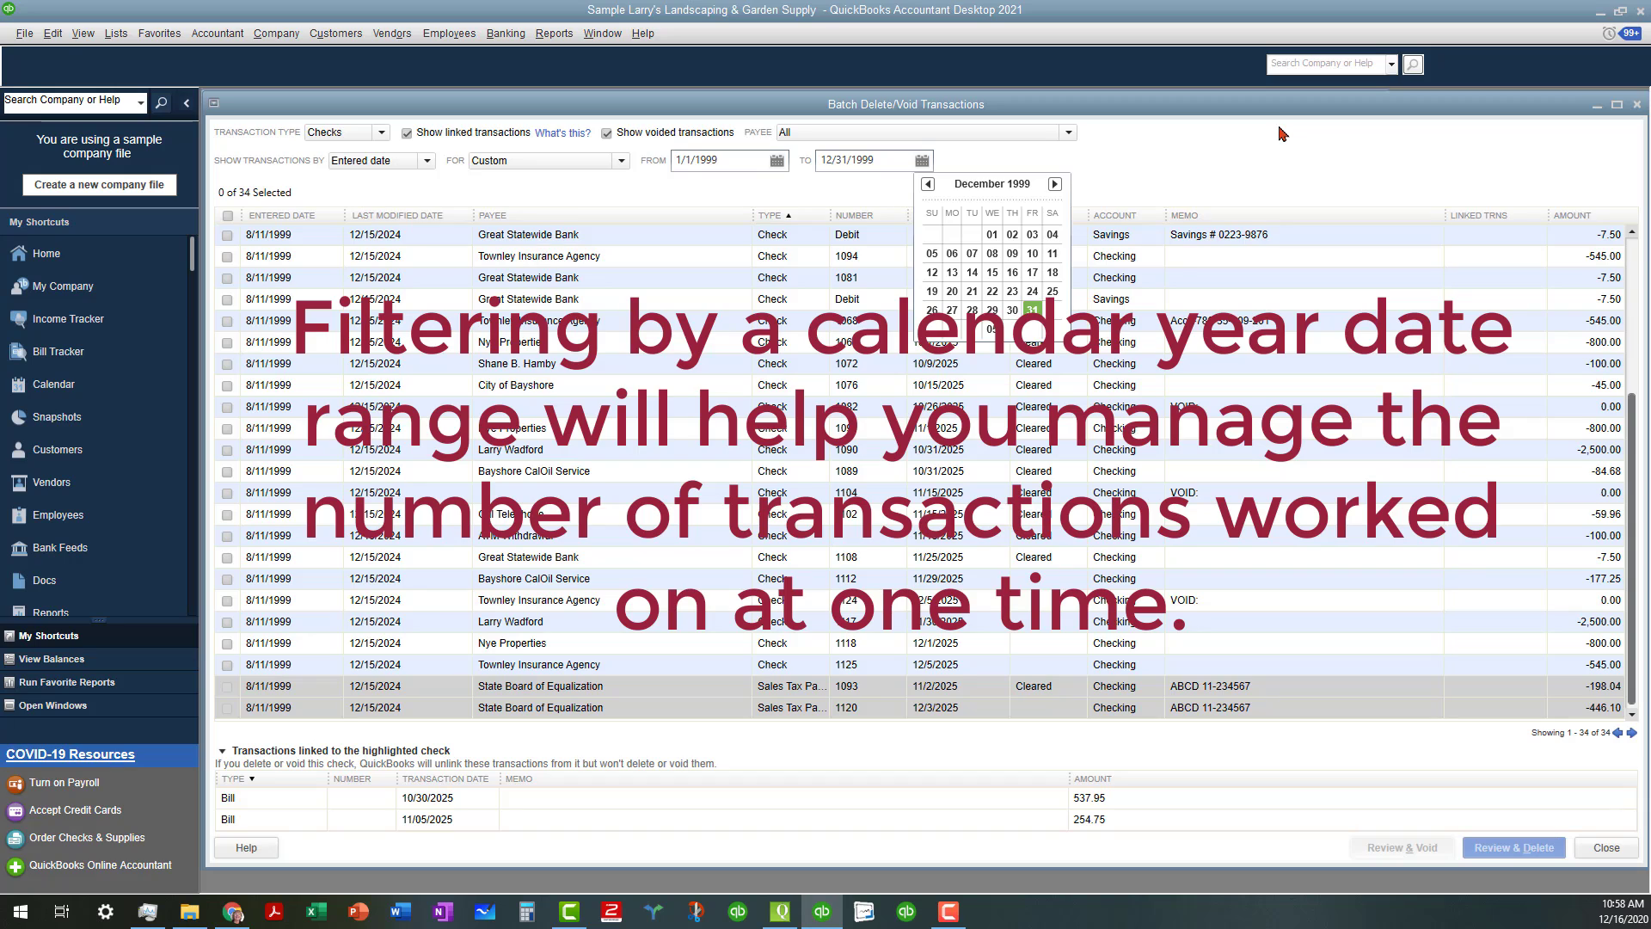
{"action": "left_click", "coordinate": [1156, 168]}
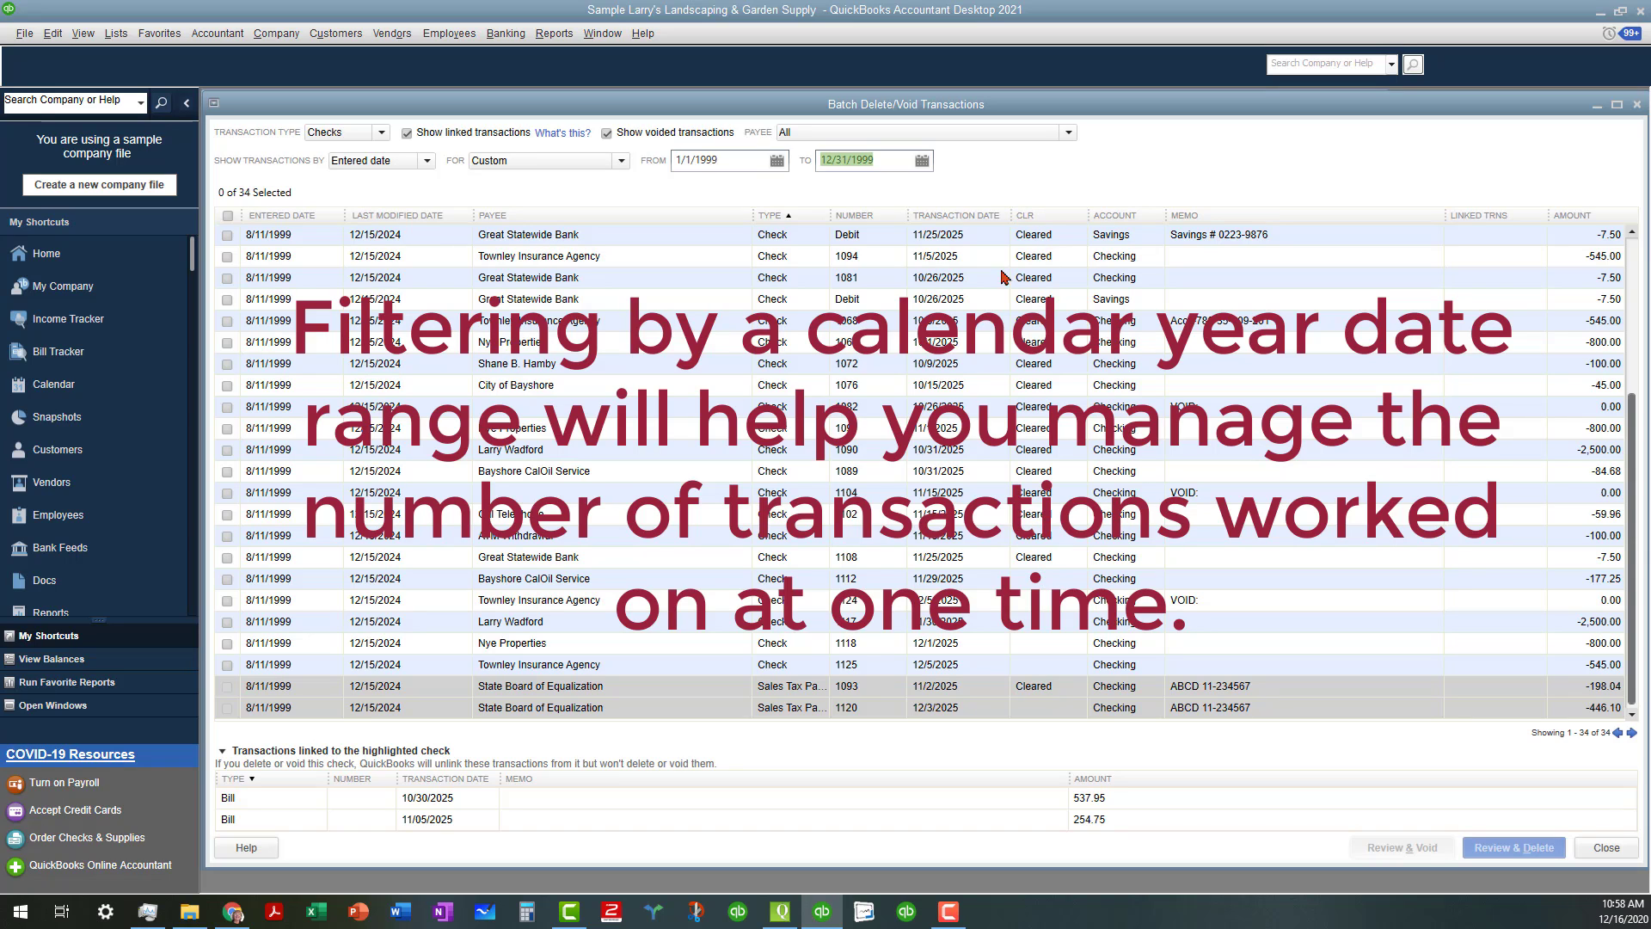
Sort the 1999 checks by cleared status and inspect linked bills for Gussman's, 1116, 1115, masonry and 1112
{"action": "left_click", "coordinate": [1040, 216]}
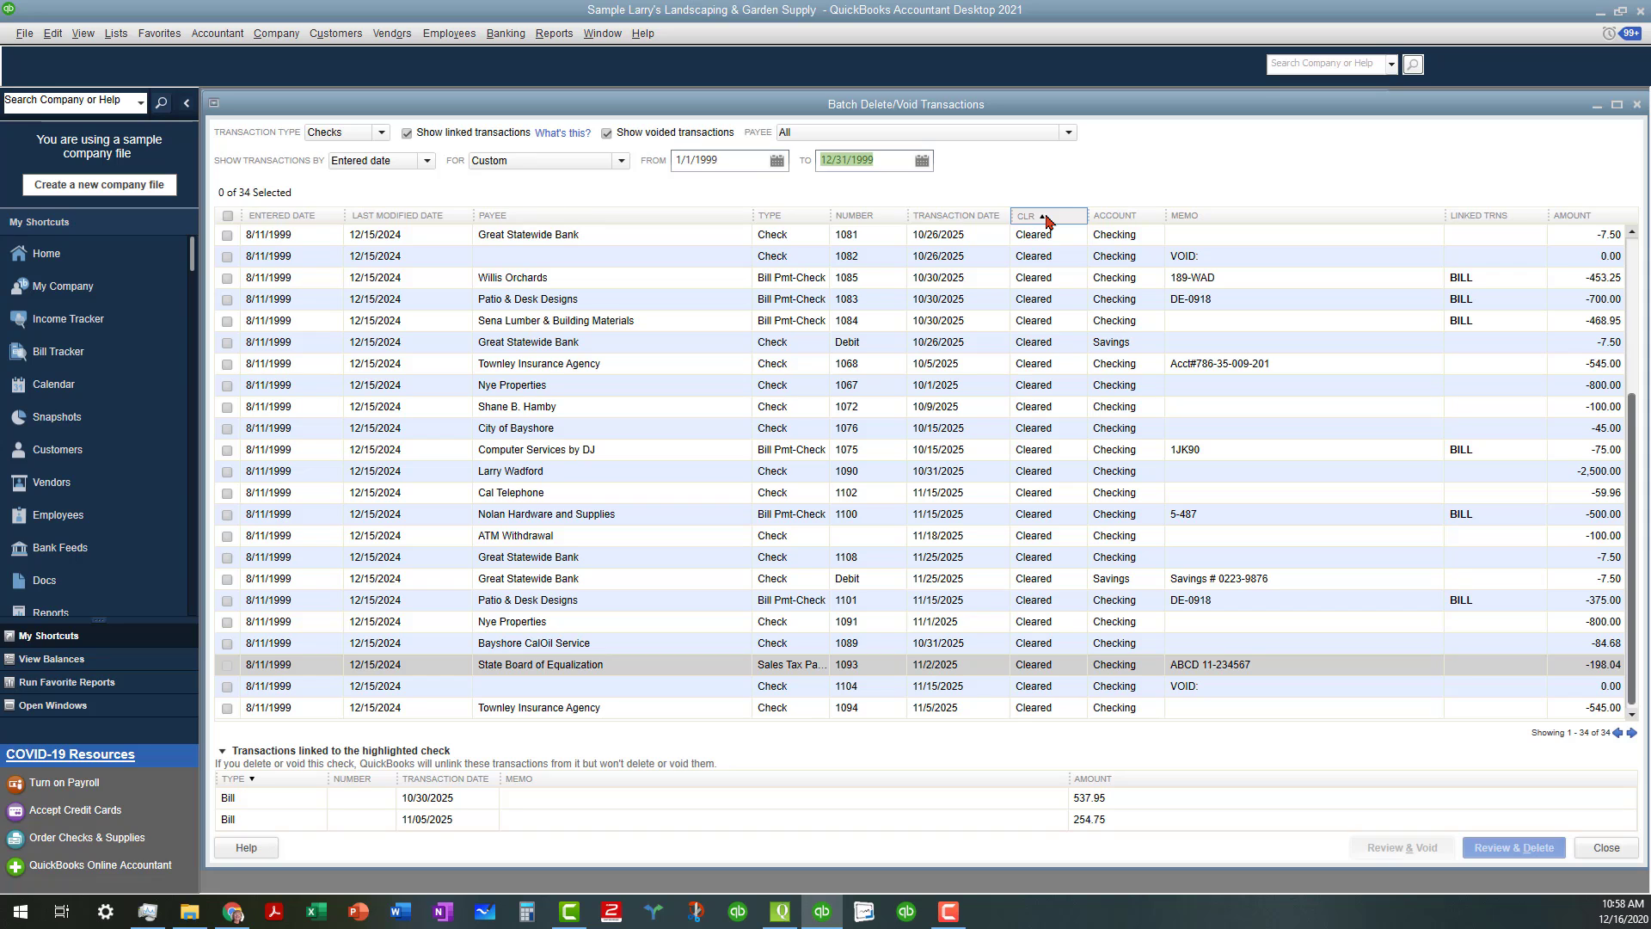
{"action": "scroll", "coordinate": [1049, 250], "scroll_direction": "up", "scroll_amount": 4}
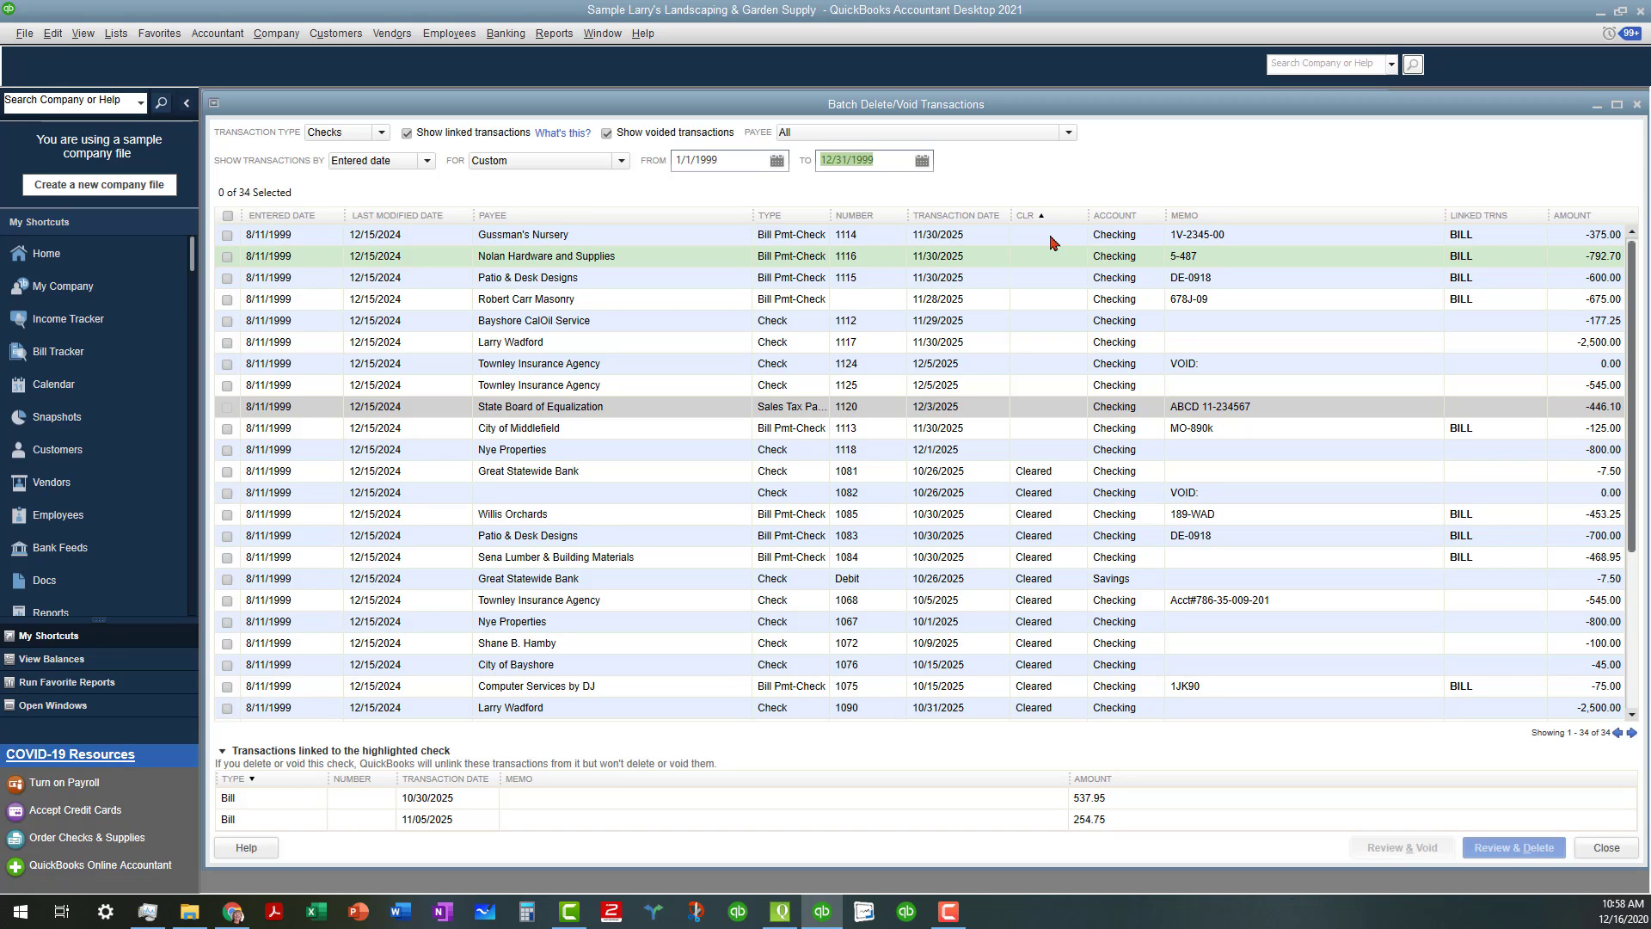
{"action": "left_click", "coordinate": [1051, 237]}
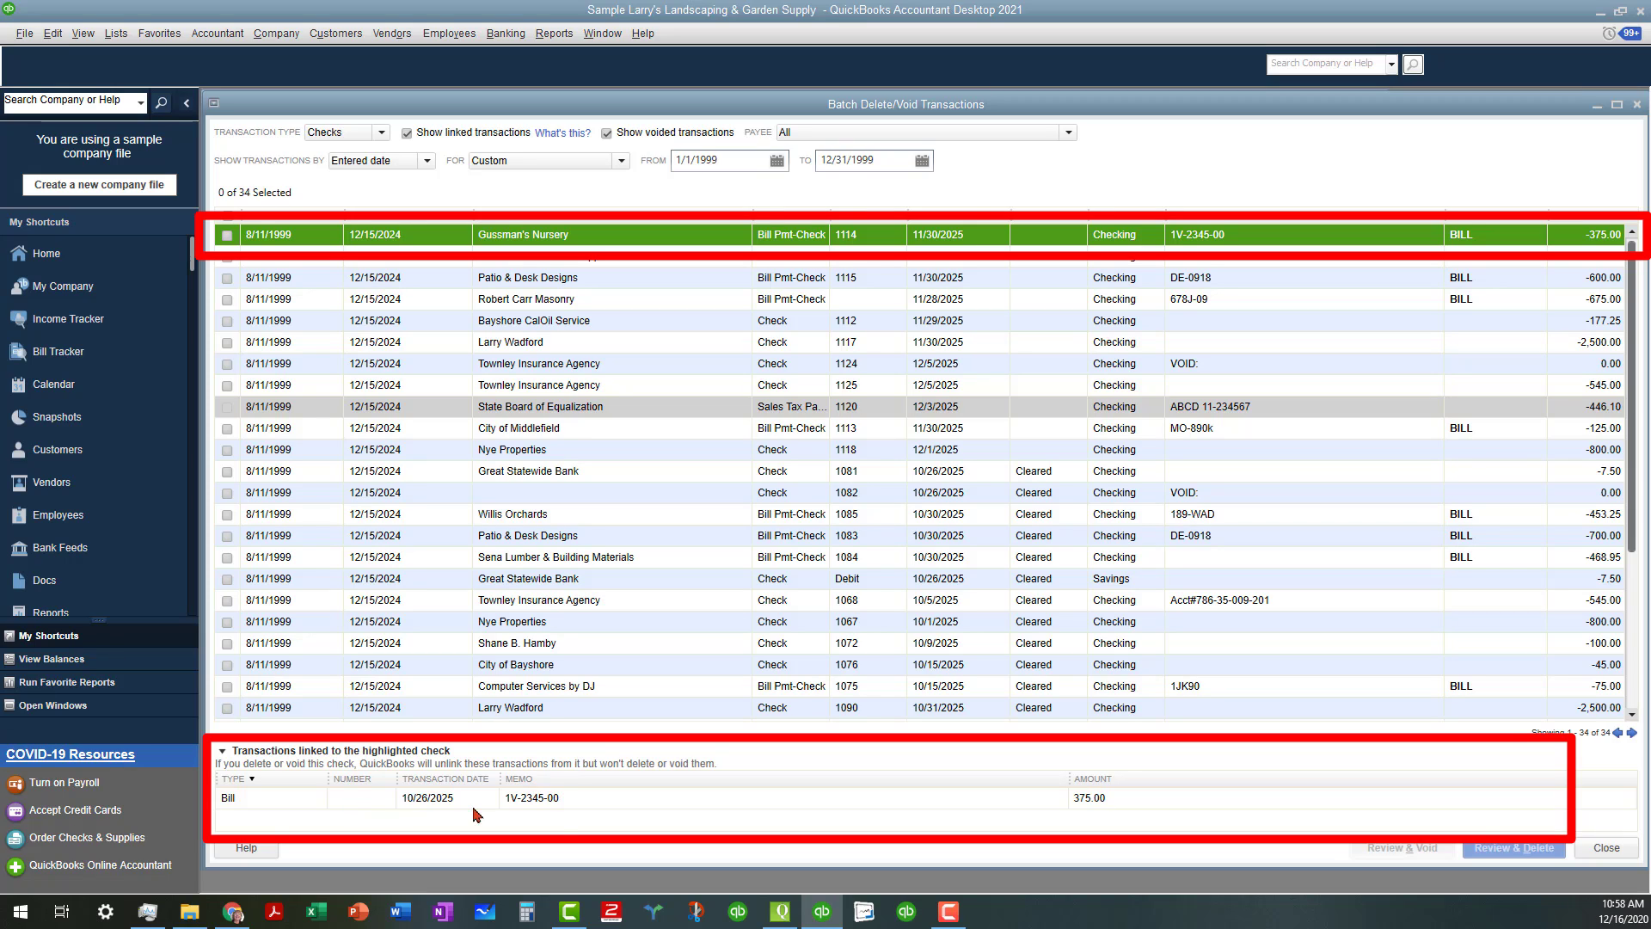
{"action": "left_click", "coordinate": [1041, 260]}
{"action": "left_click", "coordinate": [1040, 282]}
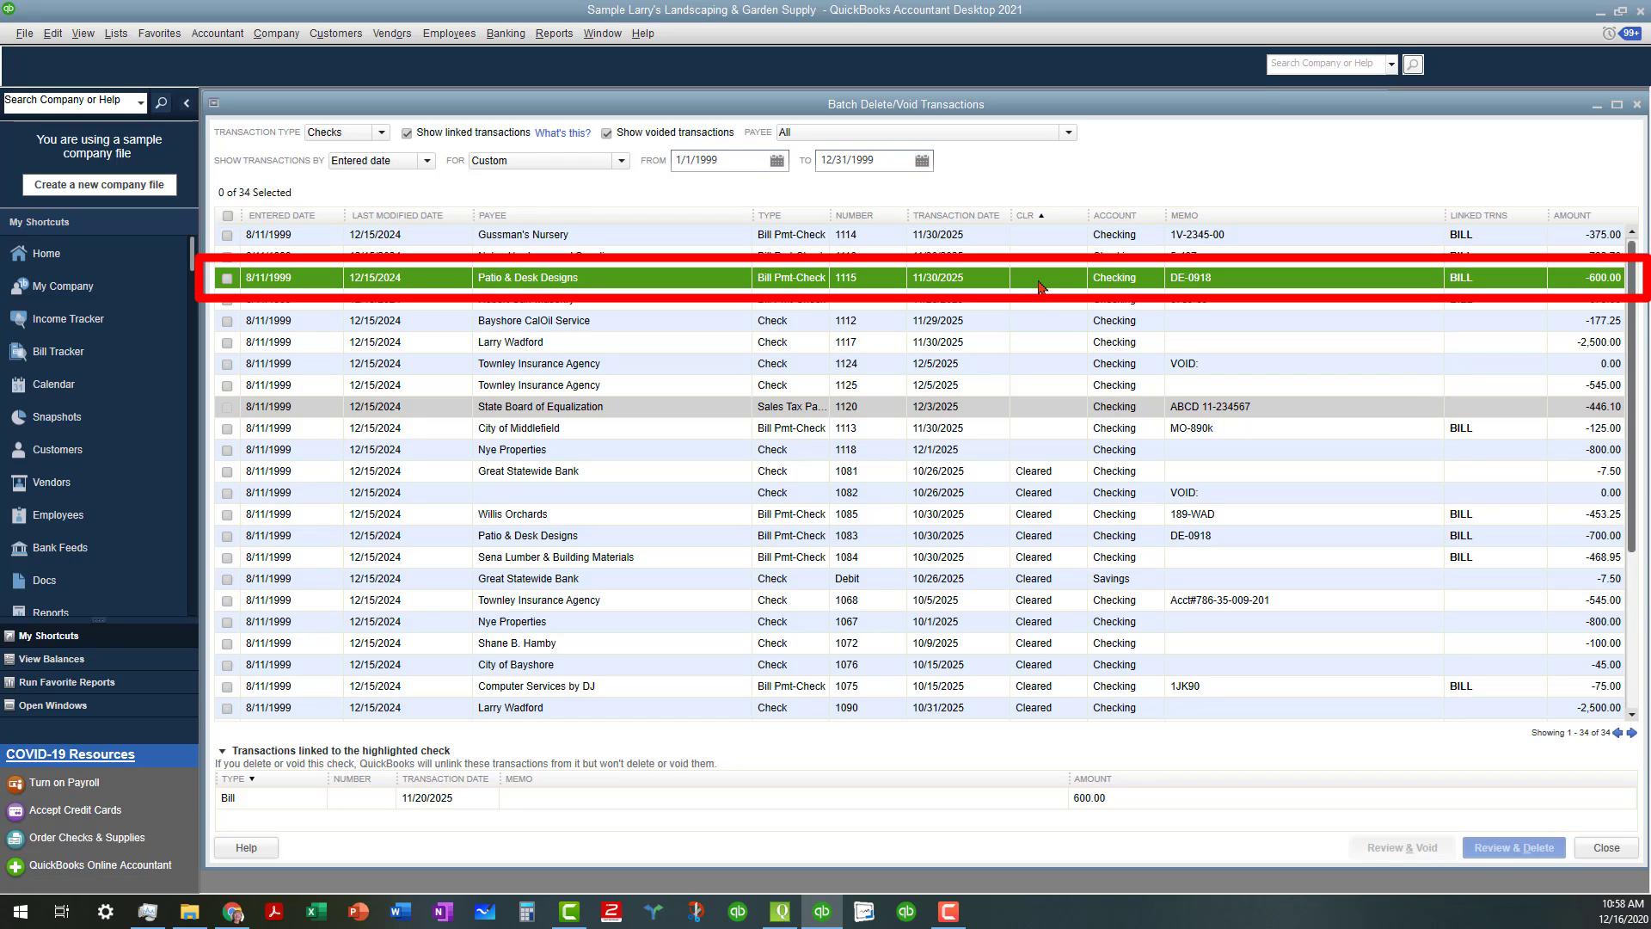
{"action": "left_click", "coordinate": [1042, 306]}
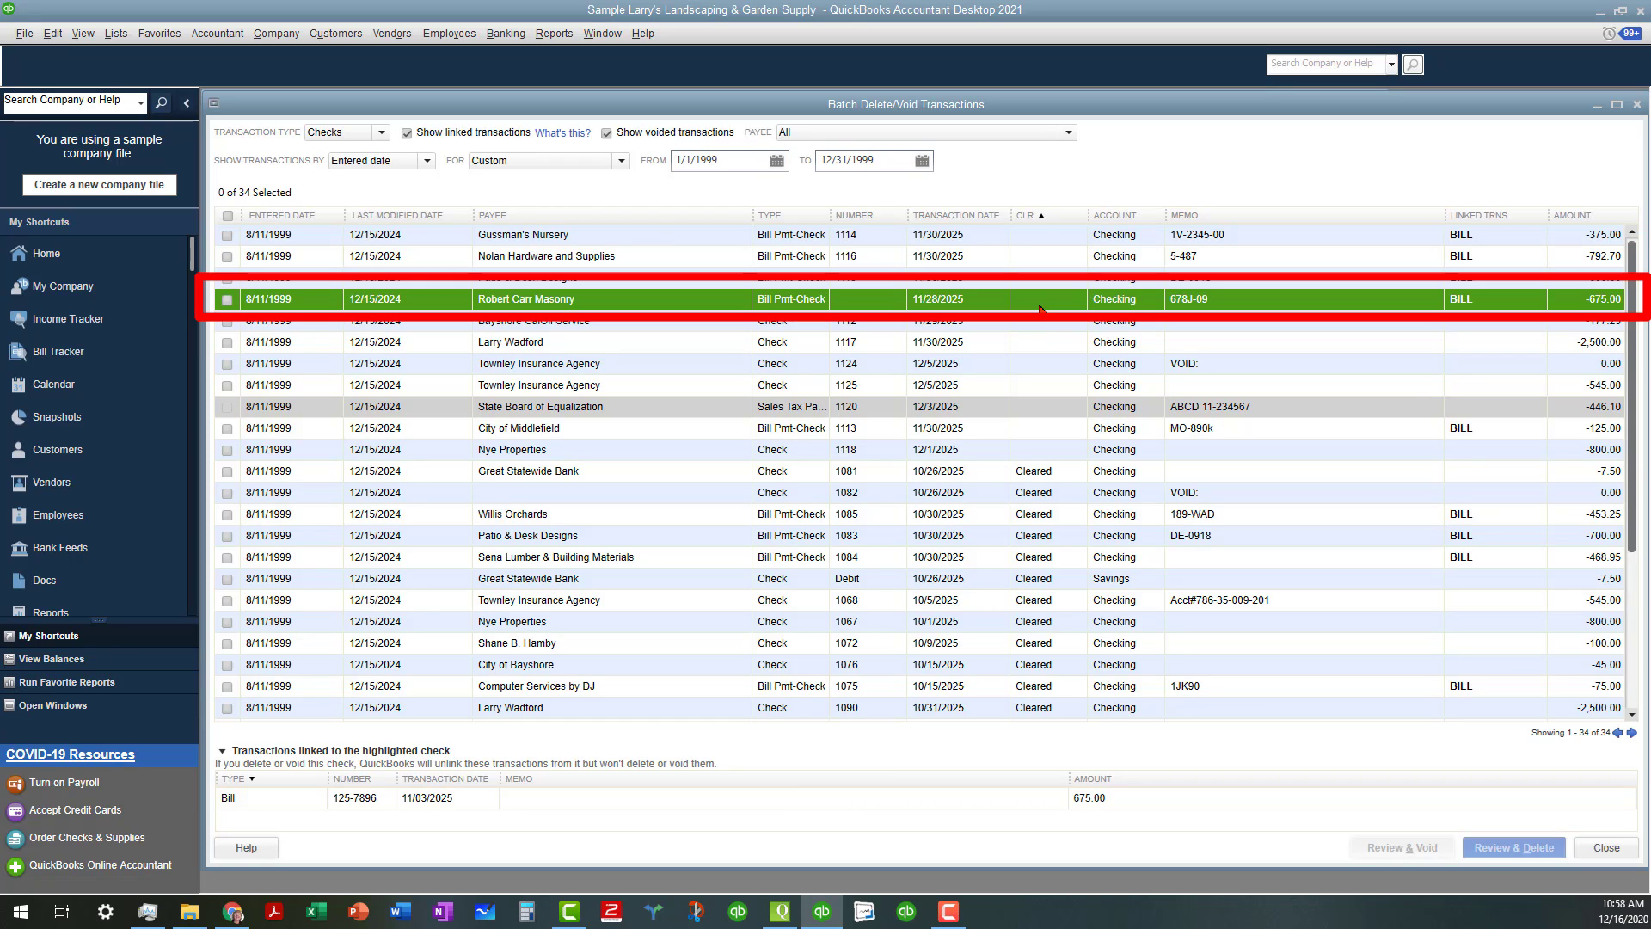
{"action": "left_click", "coordinate": [1043, 327]}
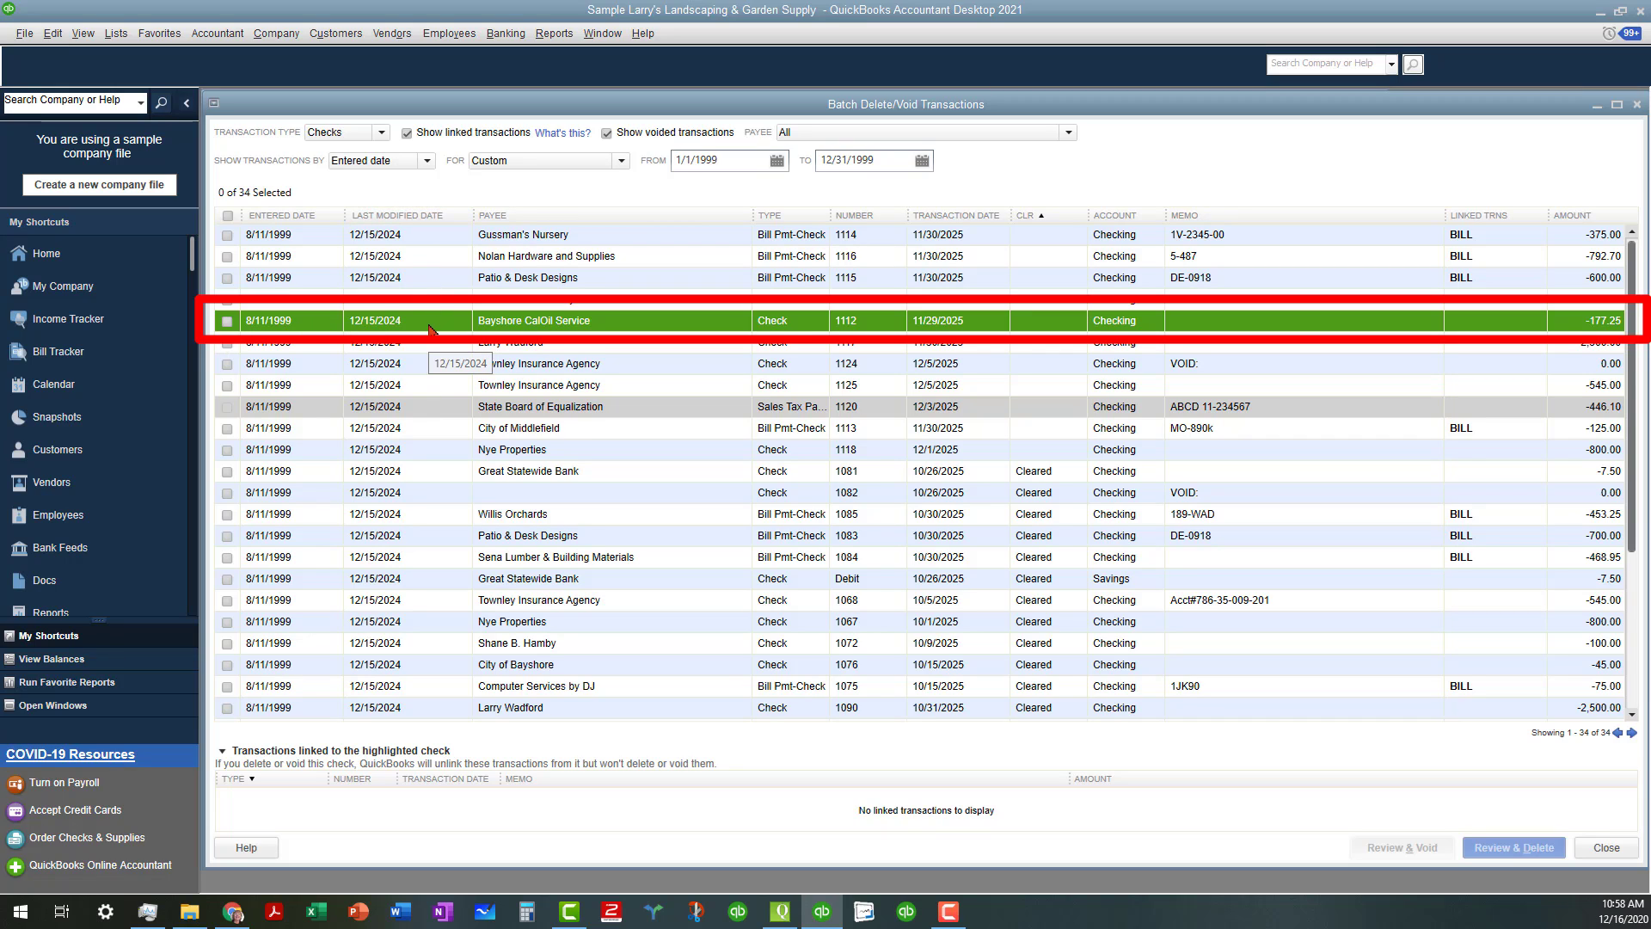
Mark checks 1112, 1117, 1124 and 1125 for voiding, leaving City of Middlefield 1113 unmarked
{"action": "left_click", "coordinate": [228, 323]}
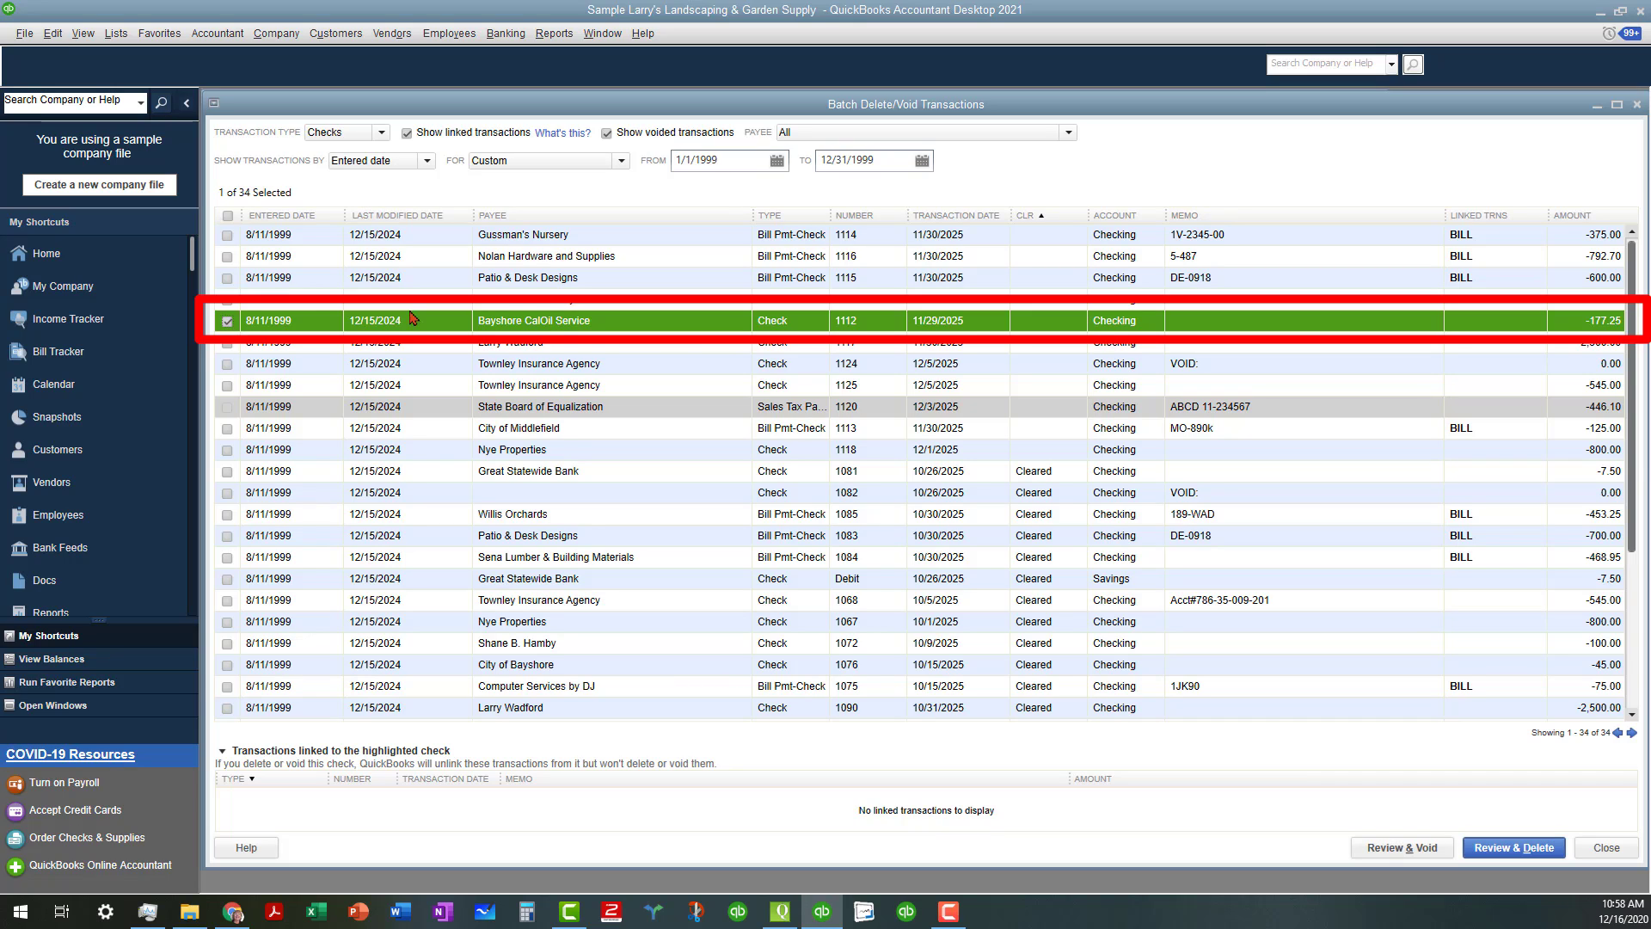
{"action": "left_click", "coordinate": [683, 348]}
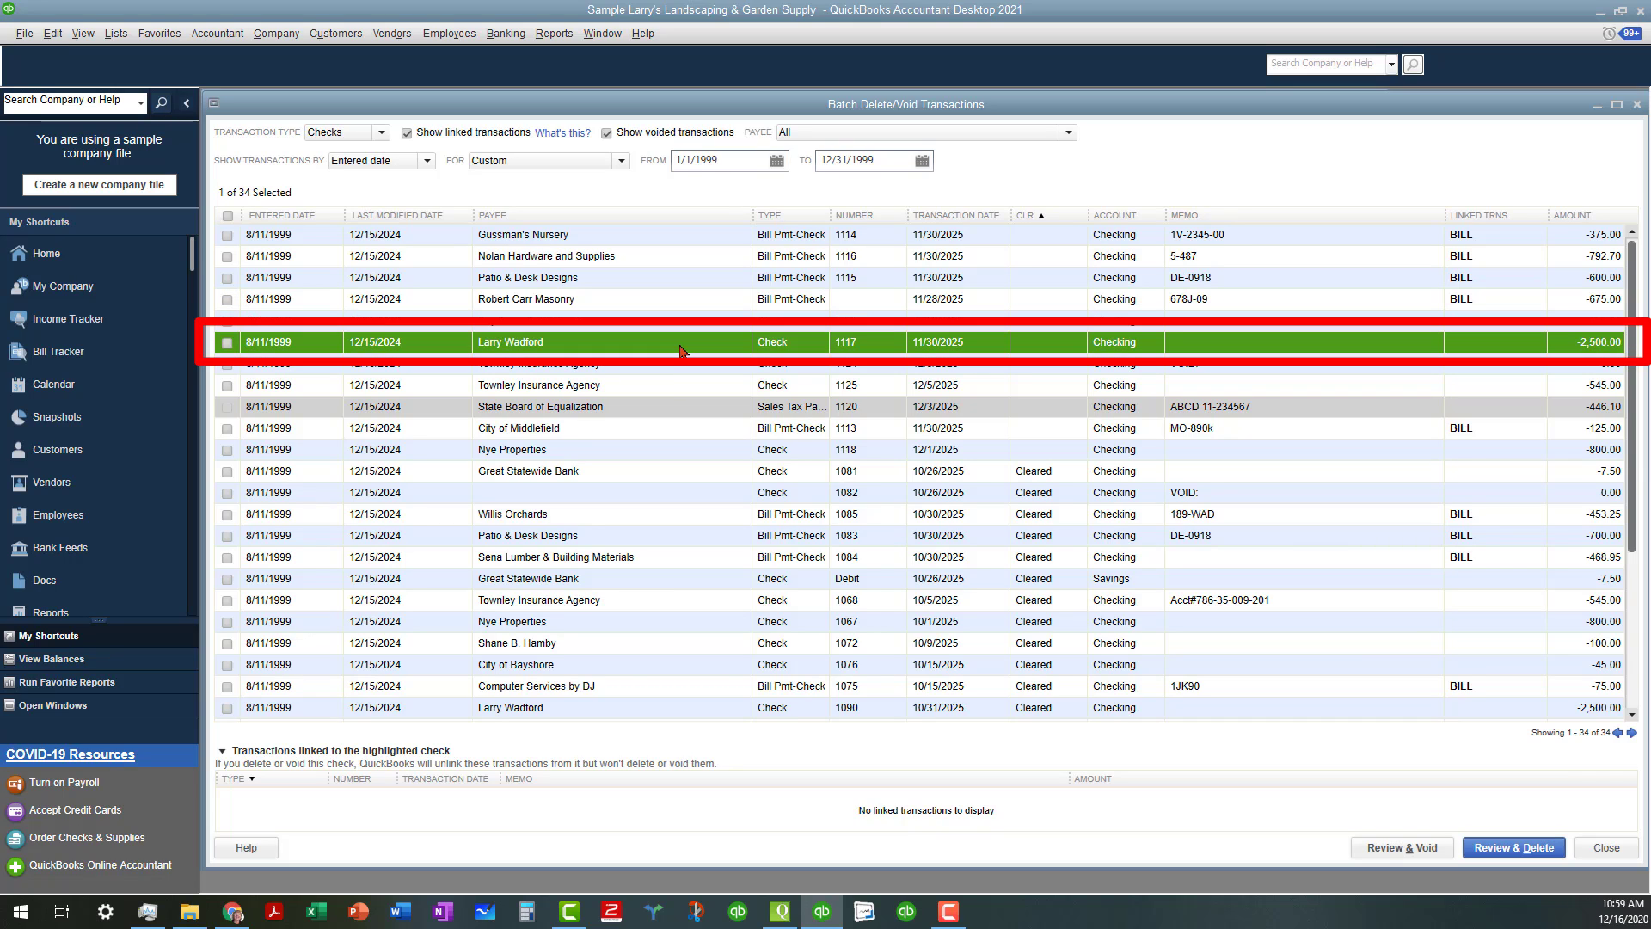
{"action": "left_click", "coordinate": [228, 346]}
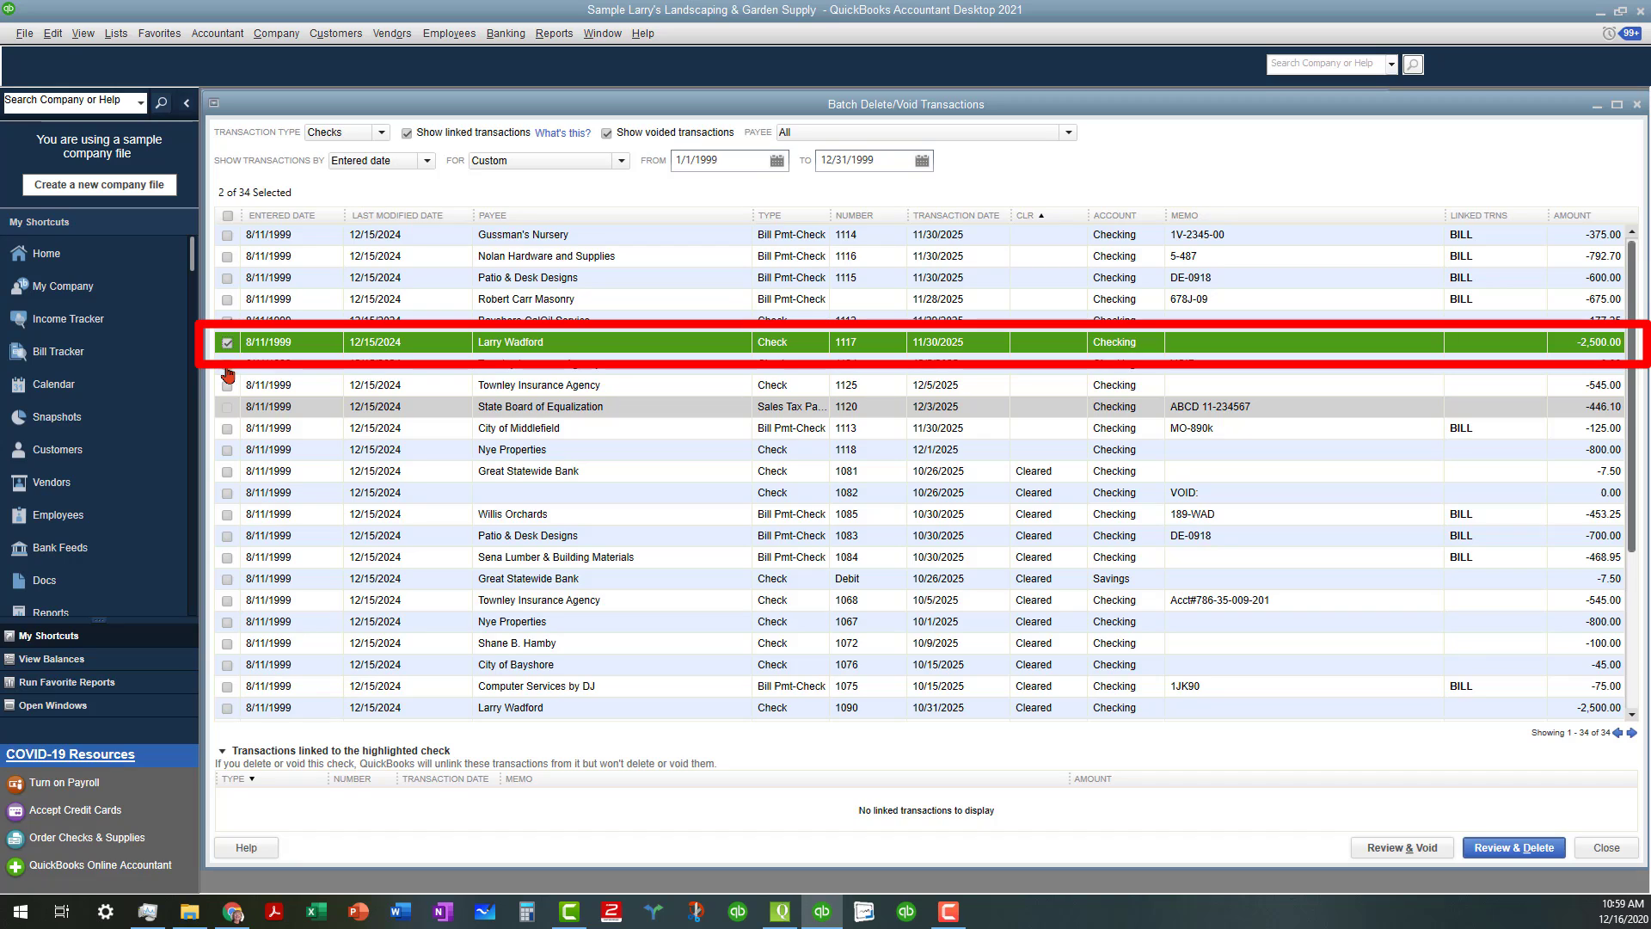
{"action": "left_click", "coordinate": [228, 368]}
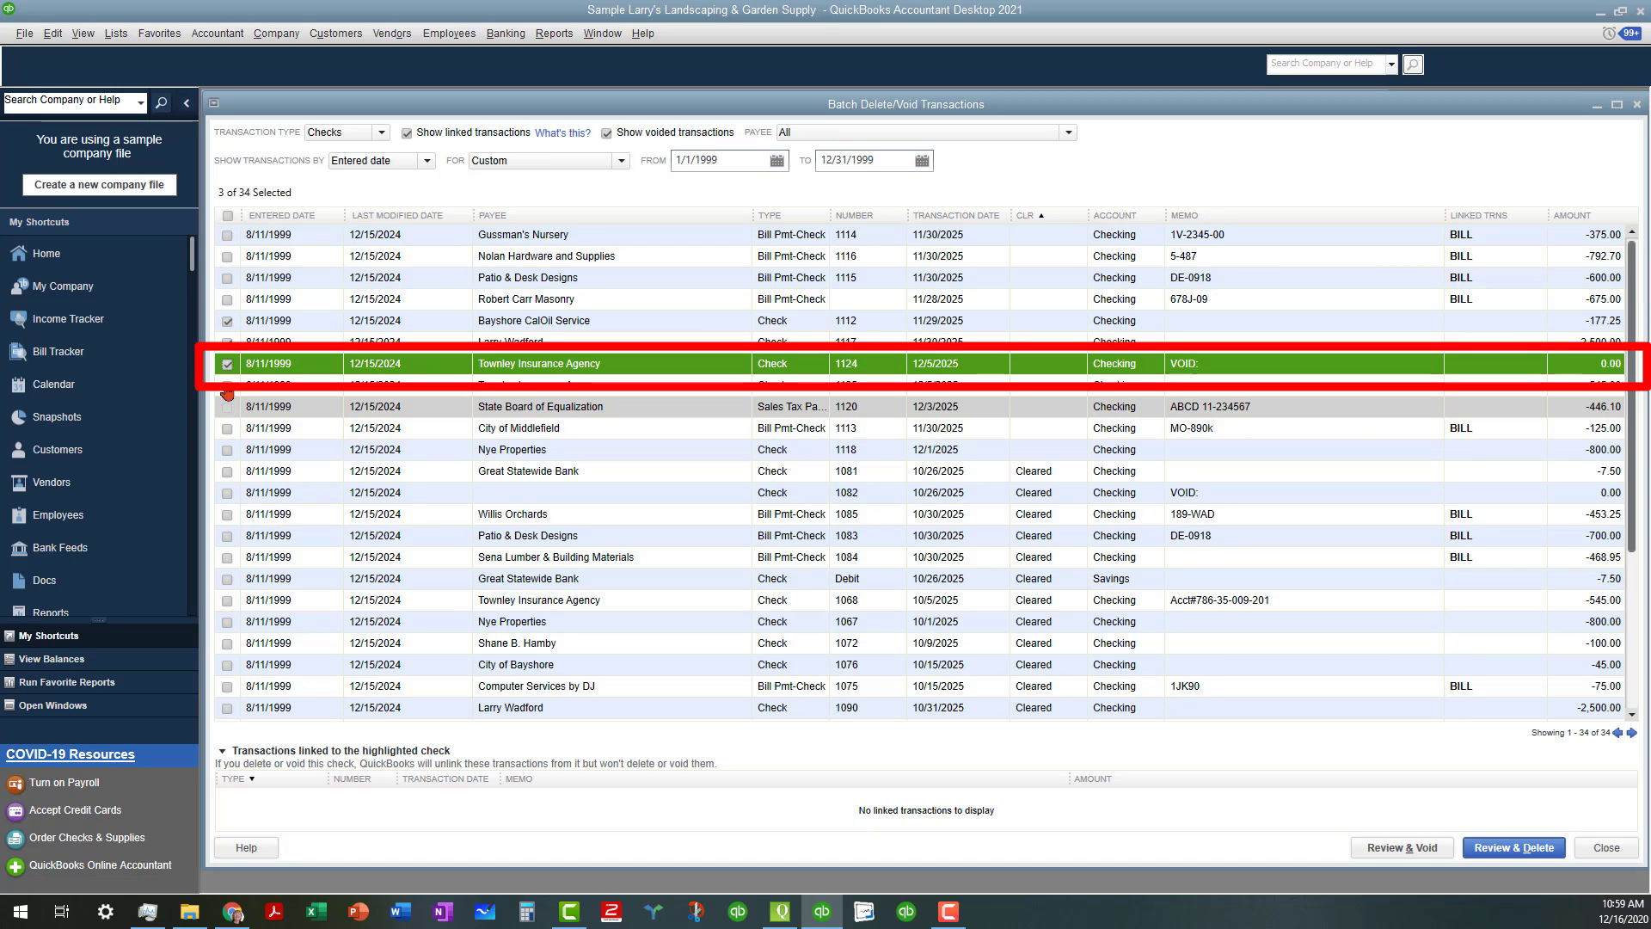
{"action": "left_click", "coordinate": [228, 387]}
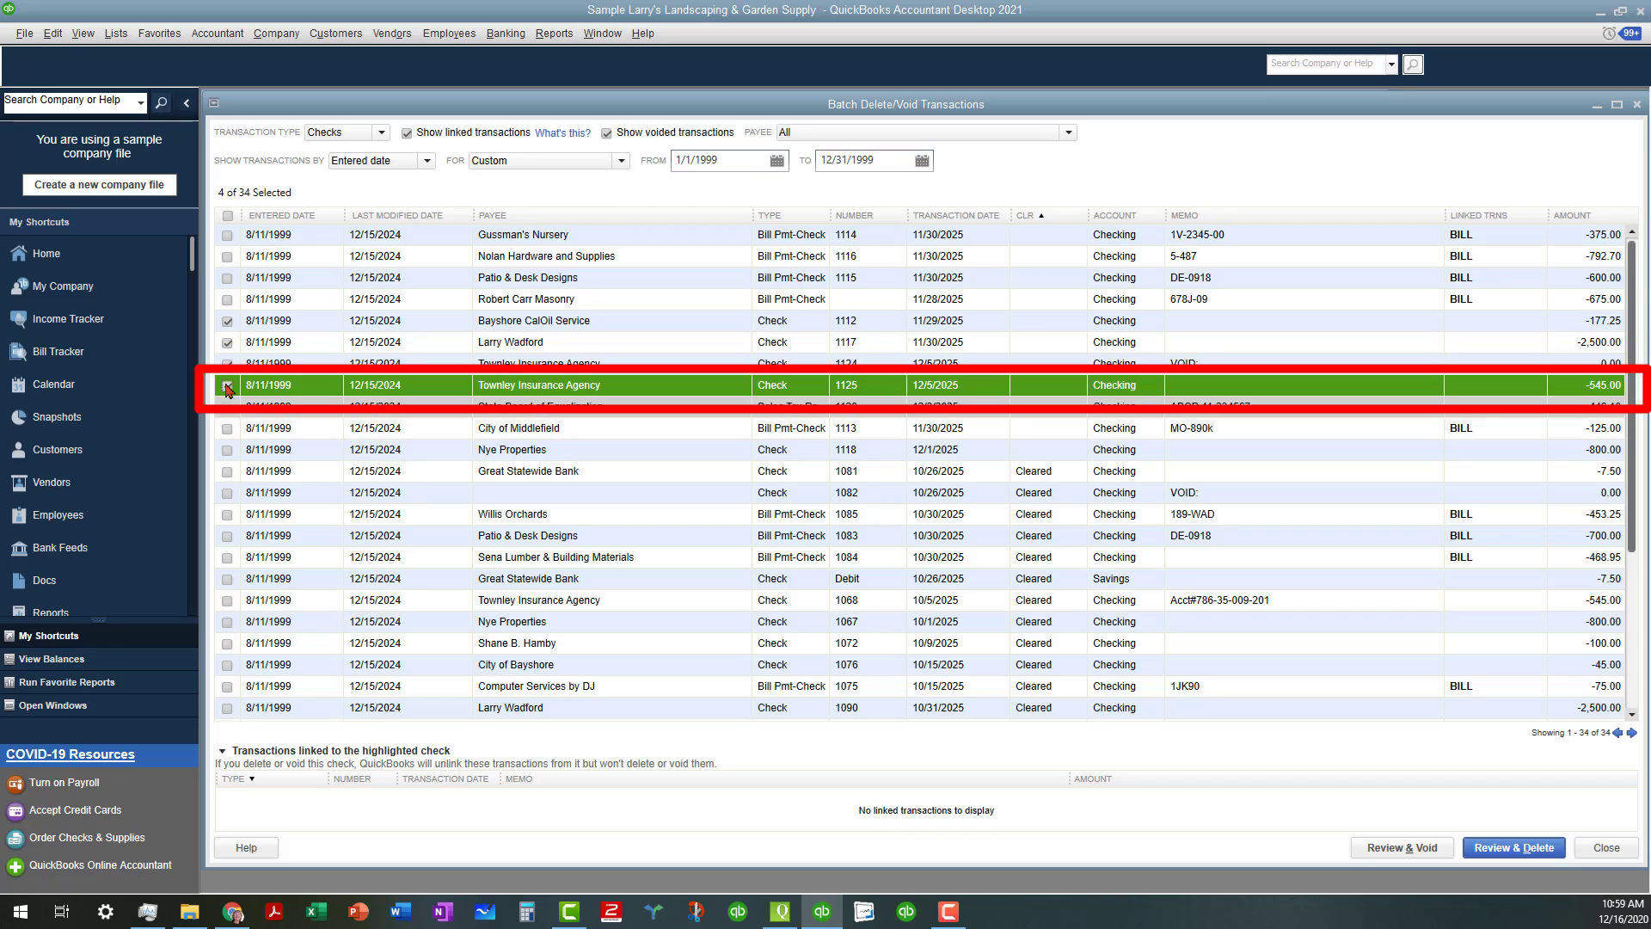
{"action": "left_click", "coordinate": [228, 429]}
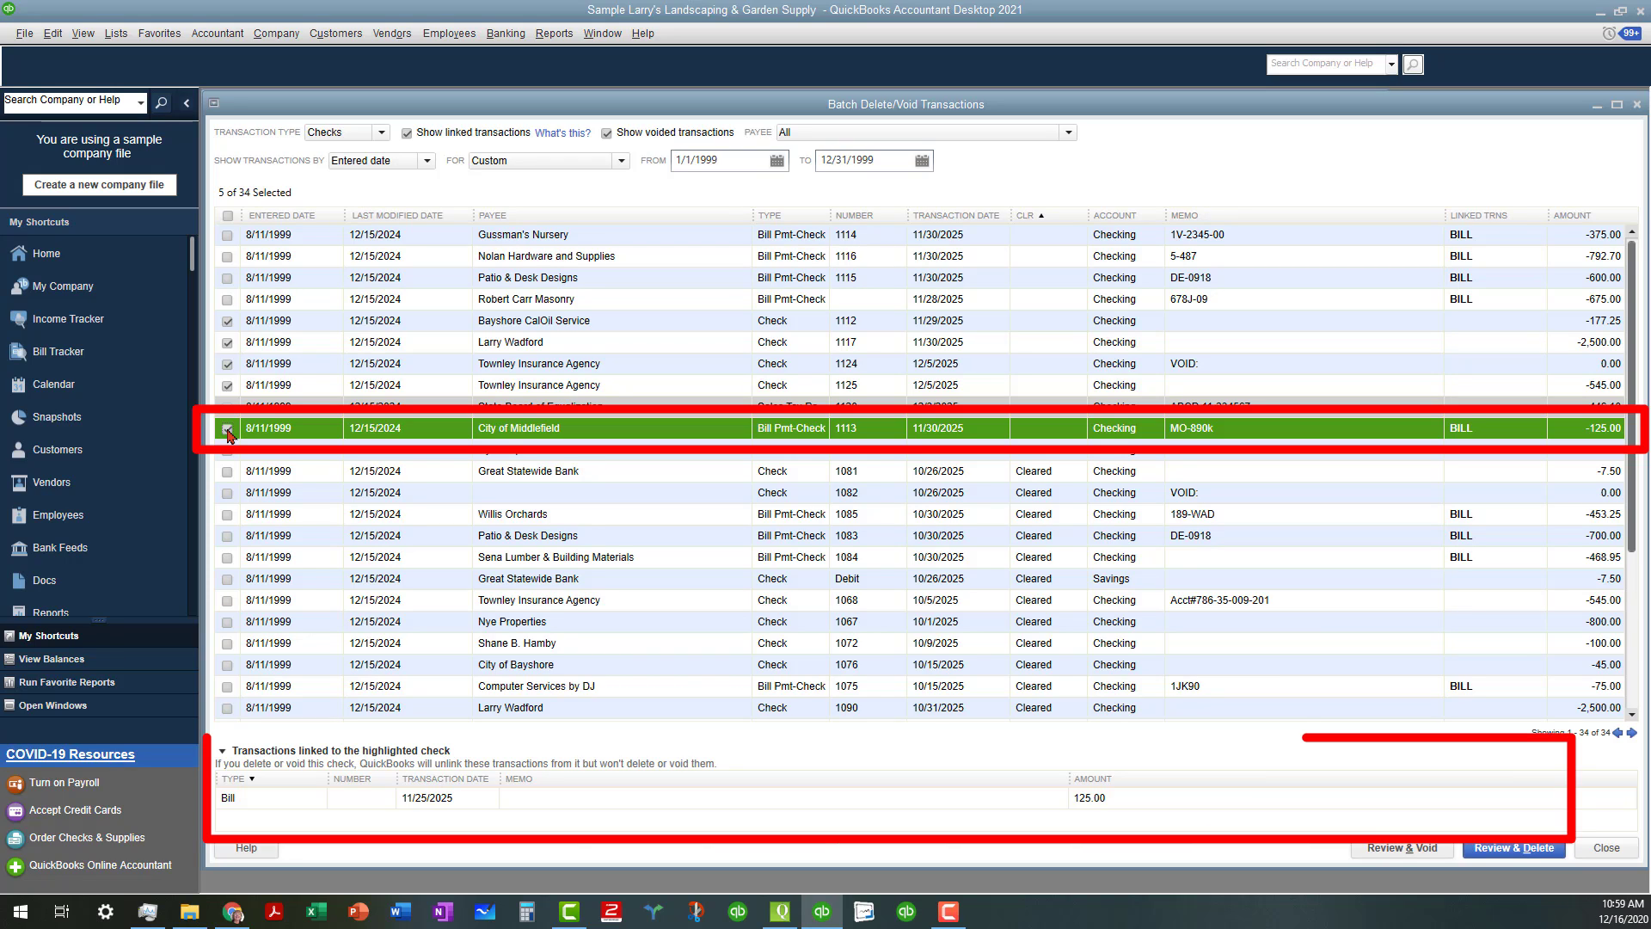
{"action": "left_click", "coordinate": [228, 429]}
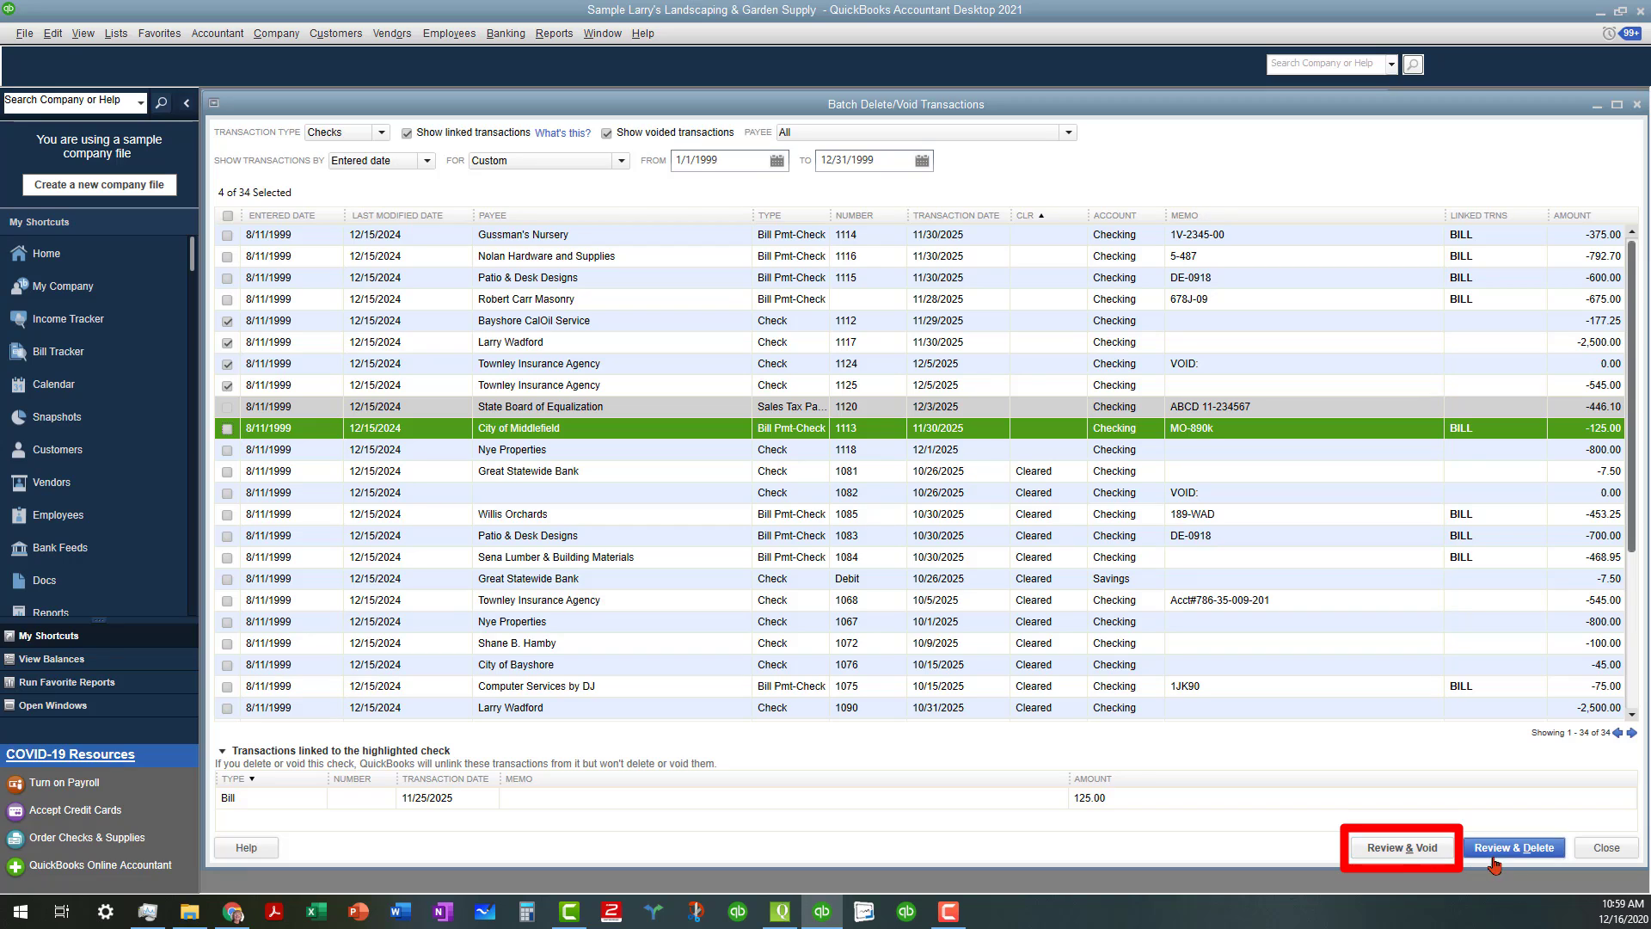
Review the four marked checks totalling -3,222.25 and expand the Back Up & Void options
{"action": "left_click", "coordinate": [1411, 852]}
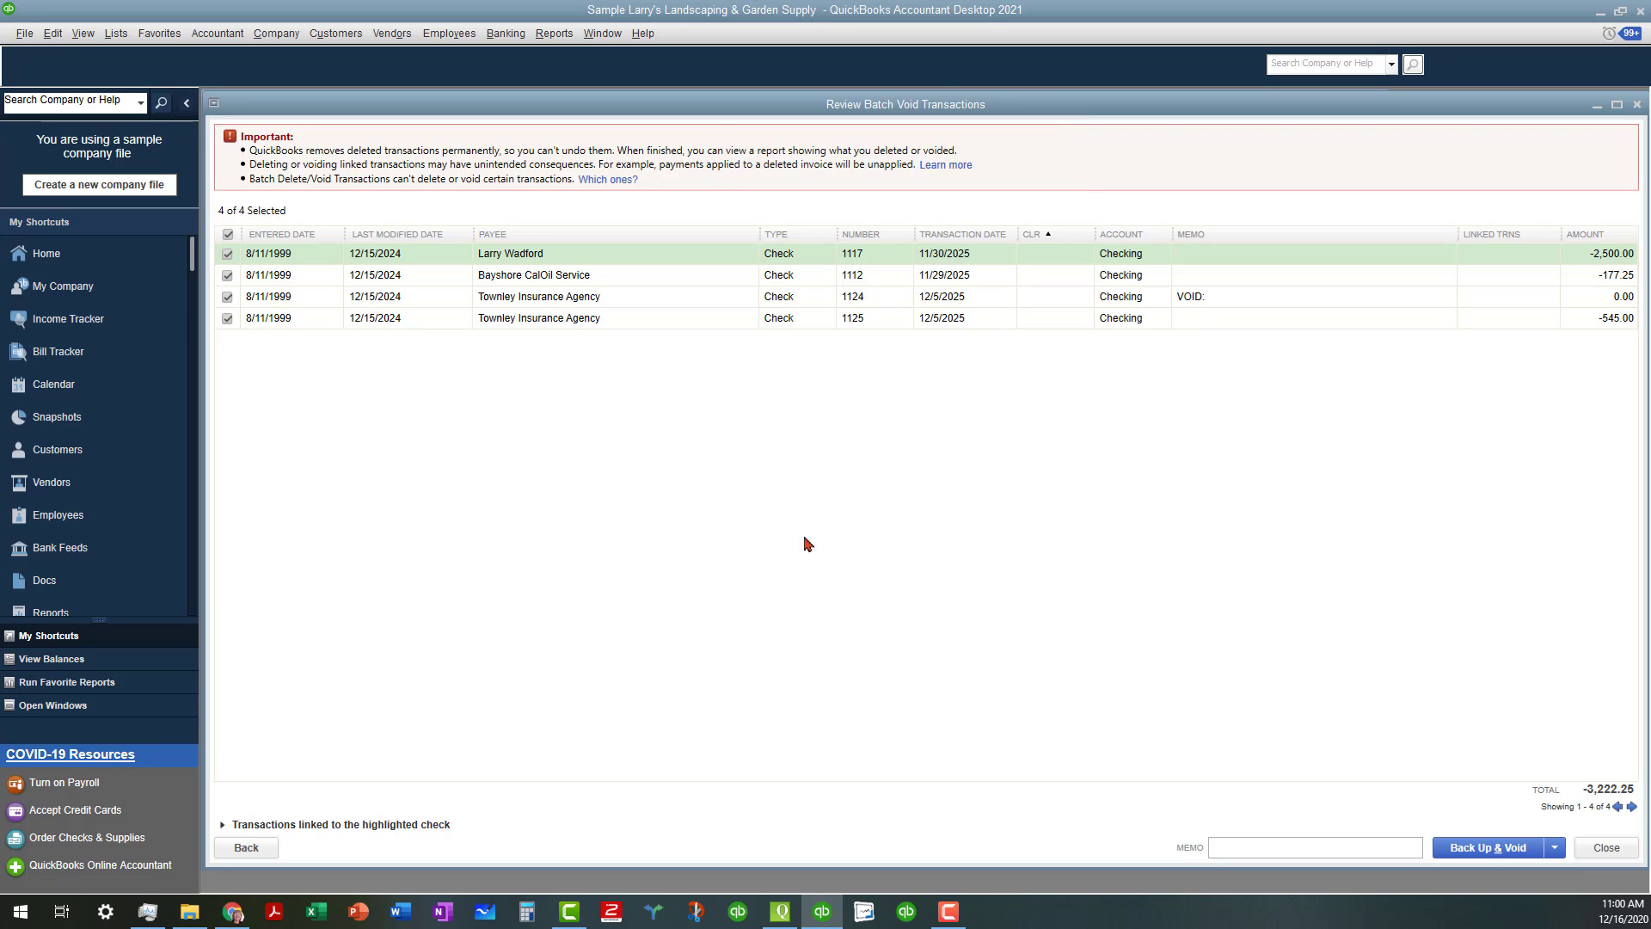
{"action": "left_click", "coordinate": [1557, 849]}
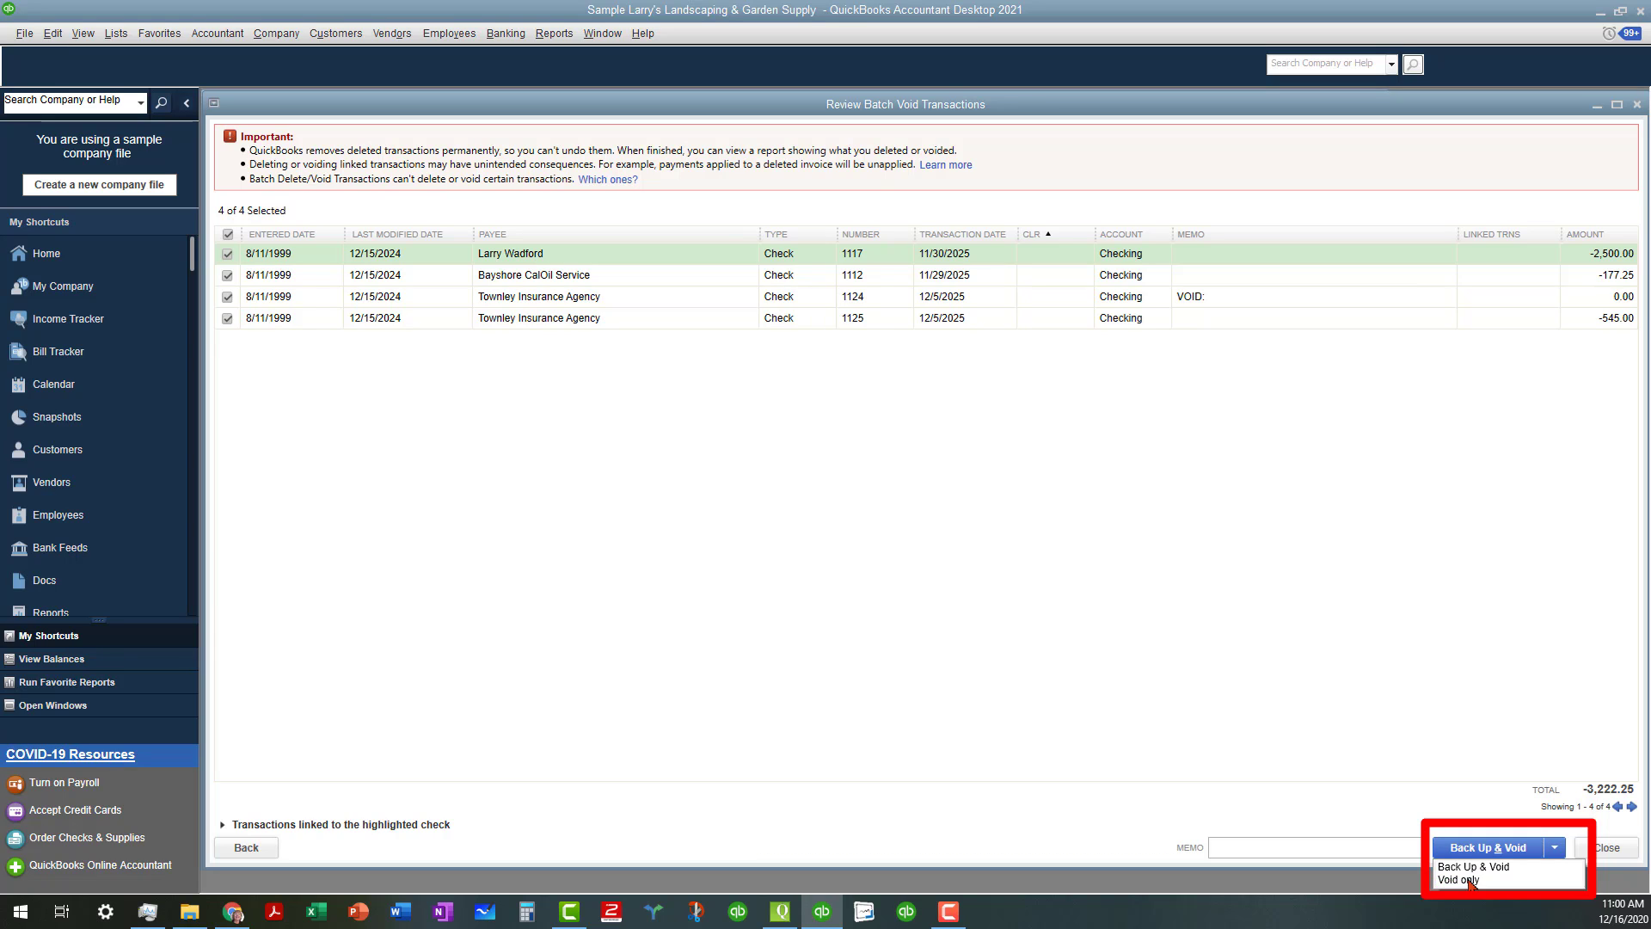
Void the four checks with Void only, skipping the backup, and confirm
{"action": "left_click", "coordinate": [1466, 880]}
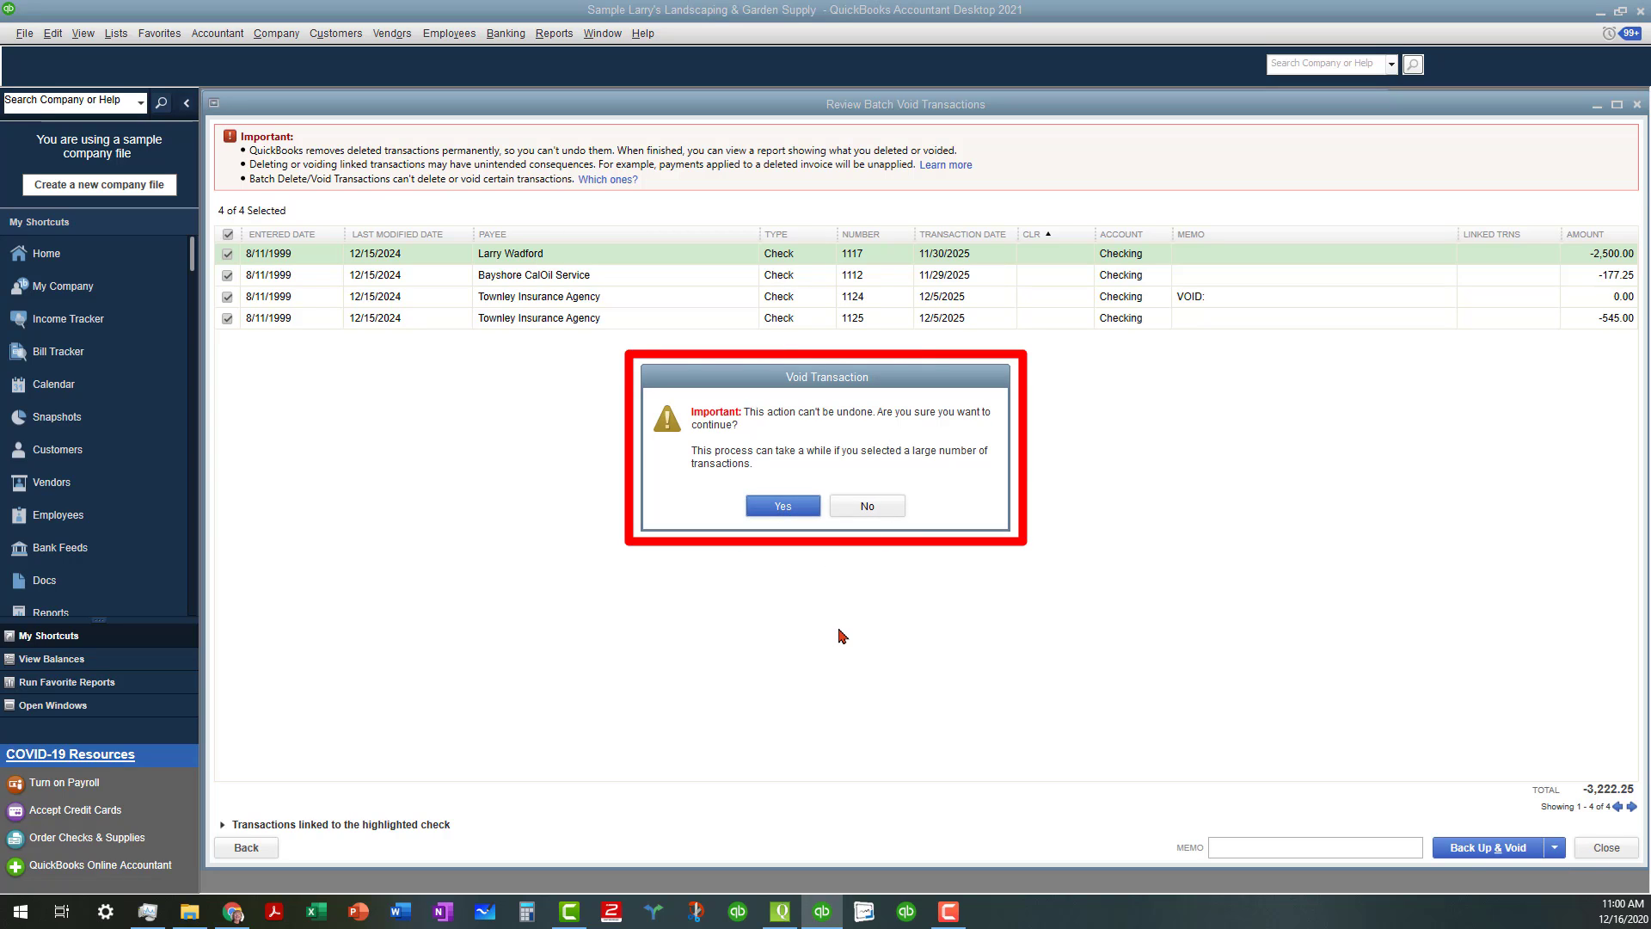
{"action": "left_click", "coordinate": [781, 506]}
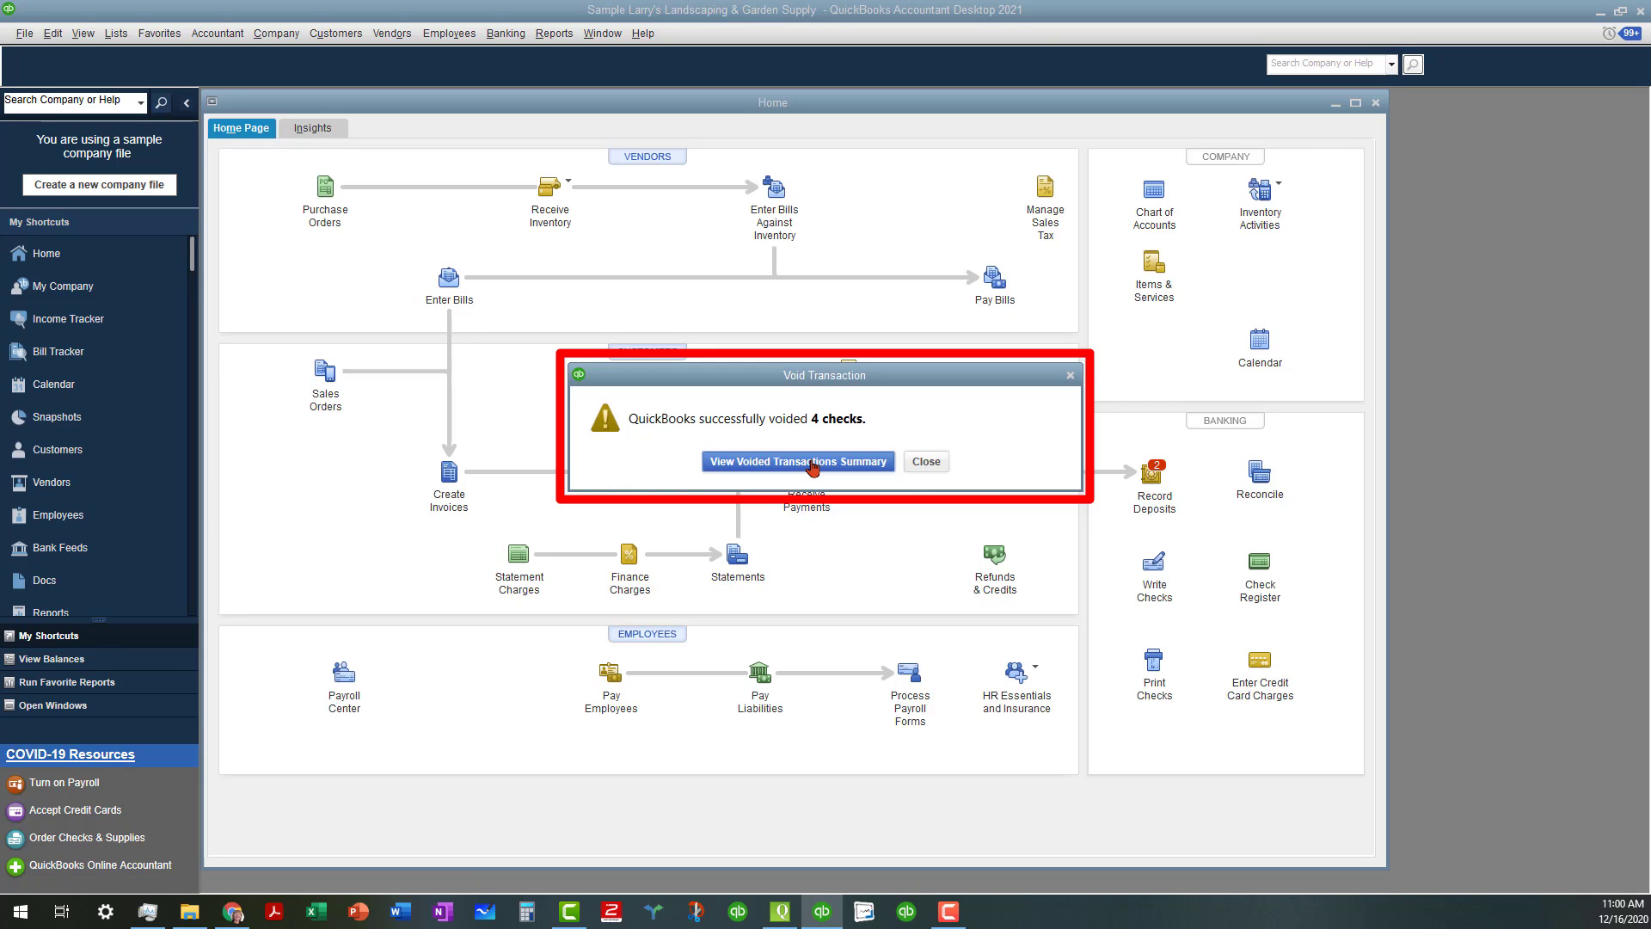
View the Voided/Deleted Transactions Summary maximized, then close the report
{"action": "left_click", "coordinate": [812, 463]}
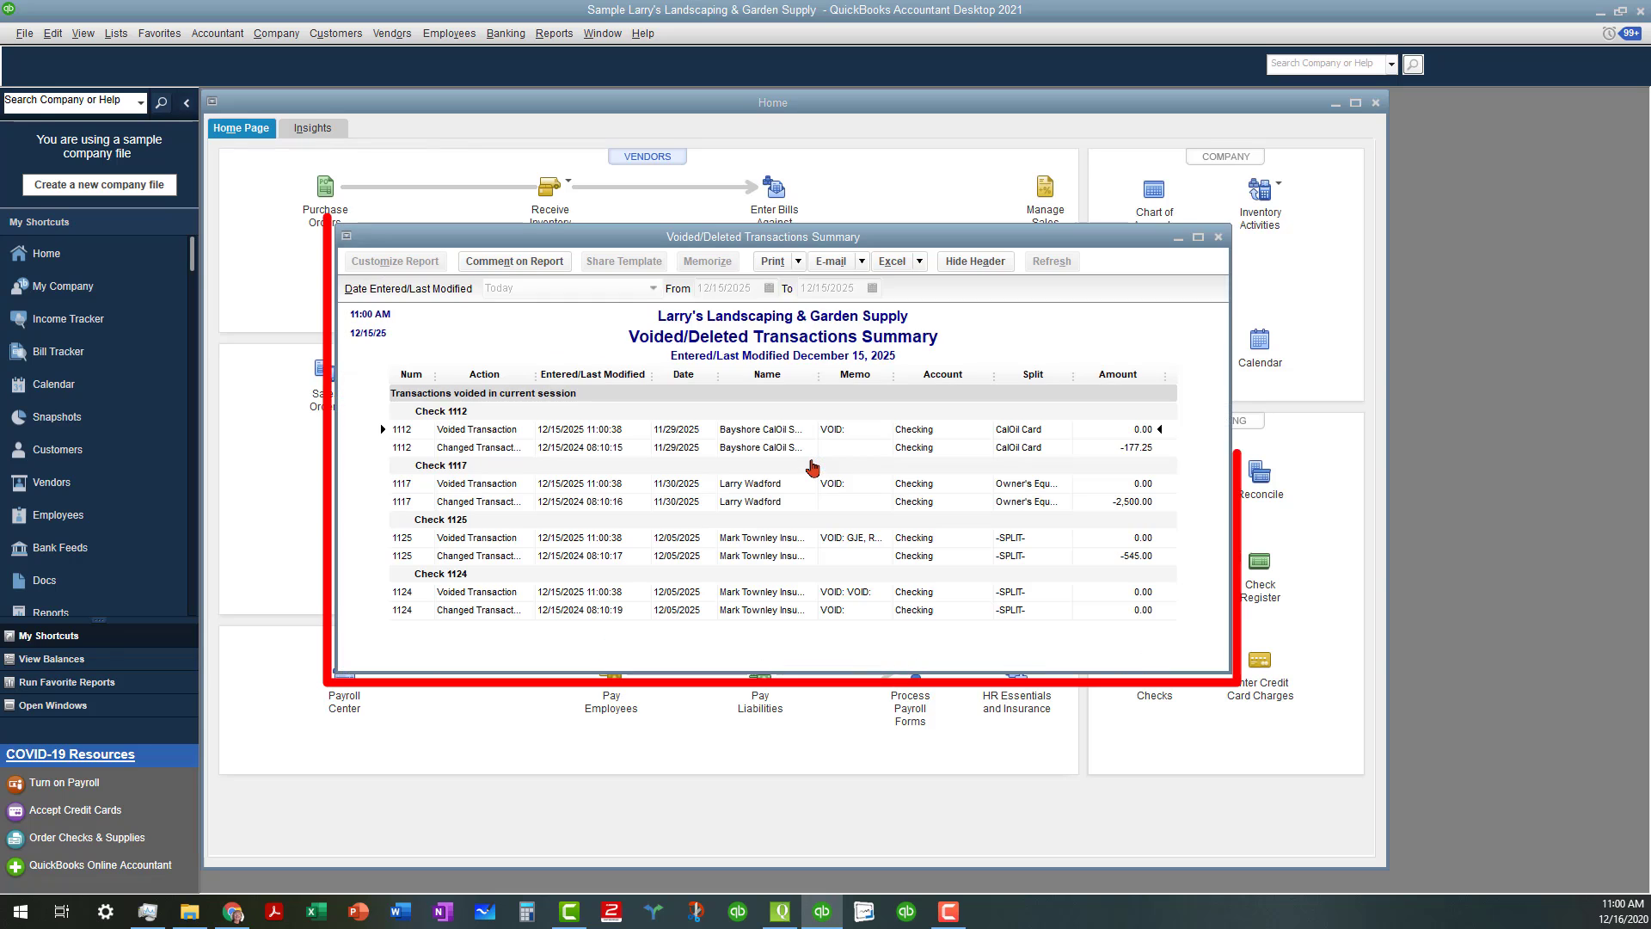
{"action": "left_click", "coordinate": [1199, 239]}
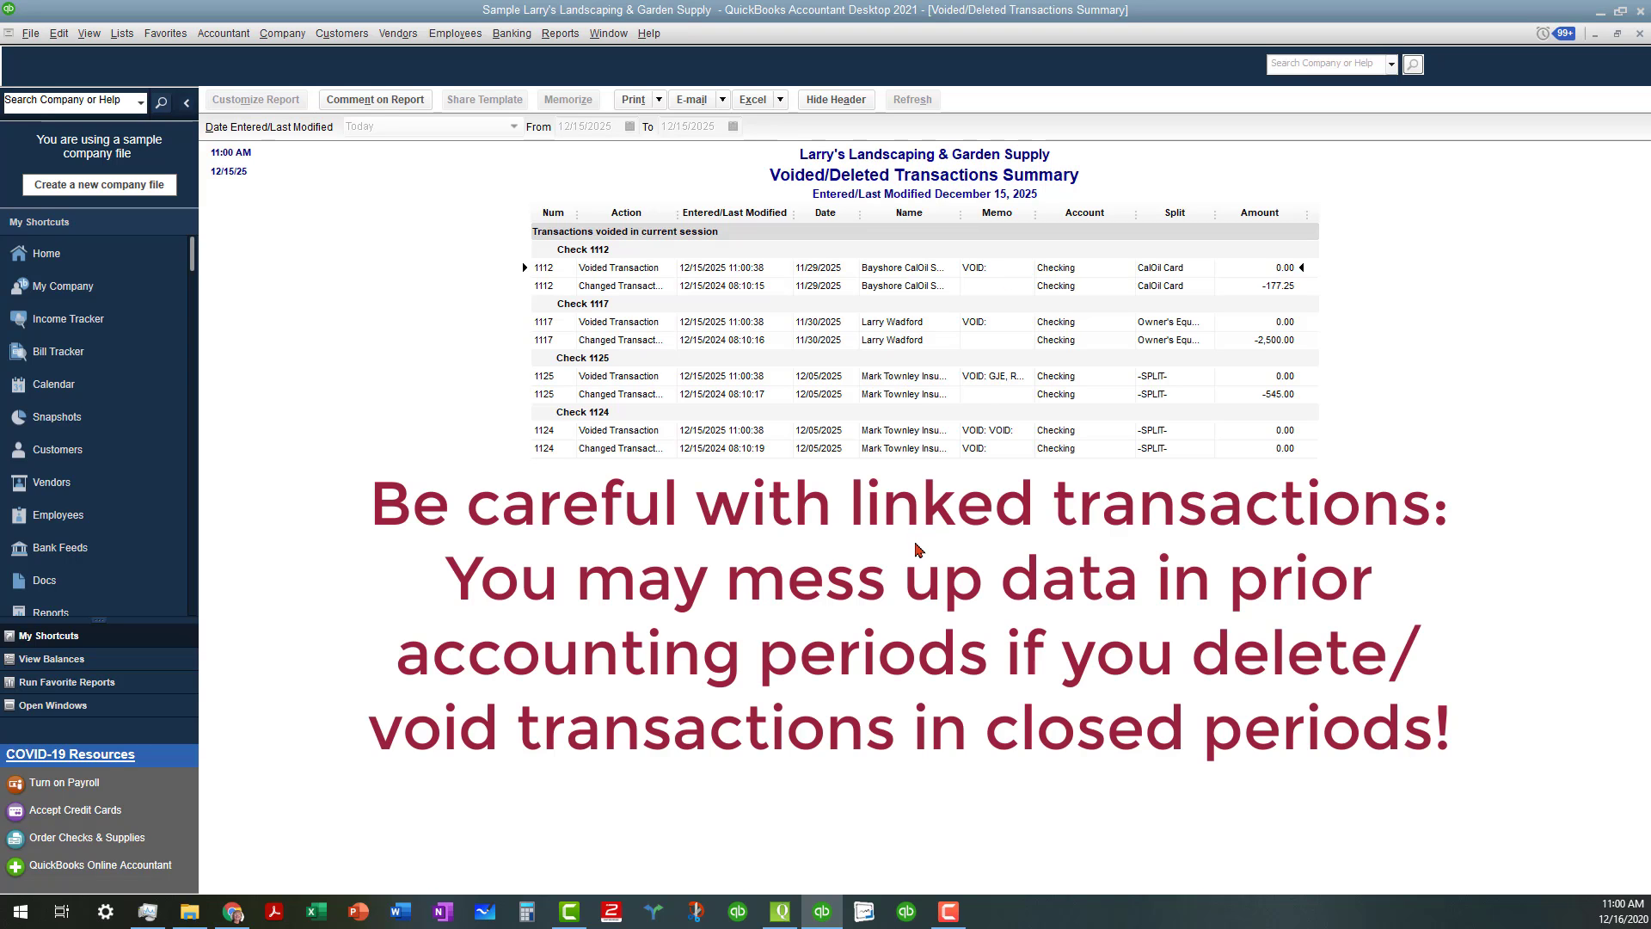
{"action": "left_click", "coordinate": [1639, 34]}
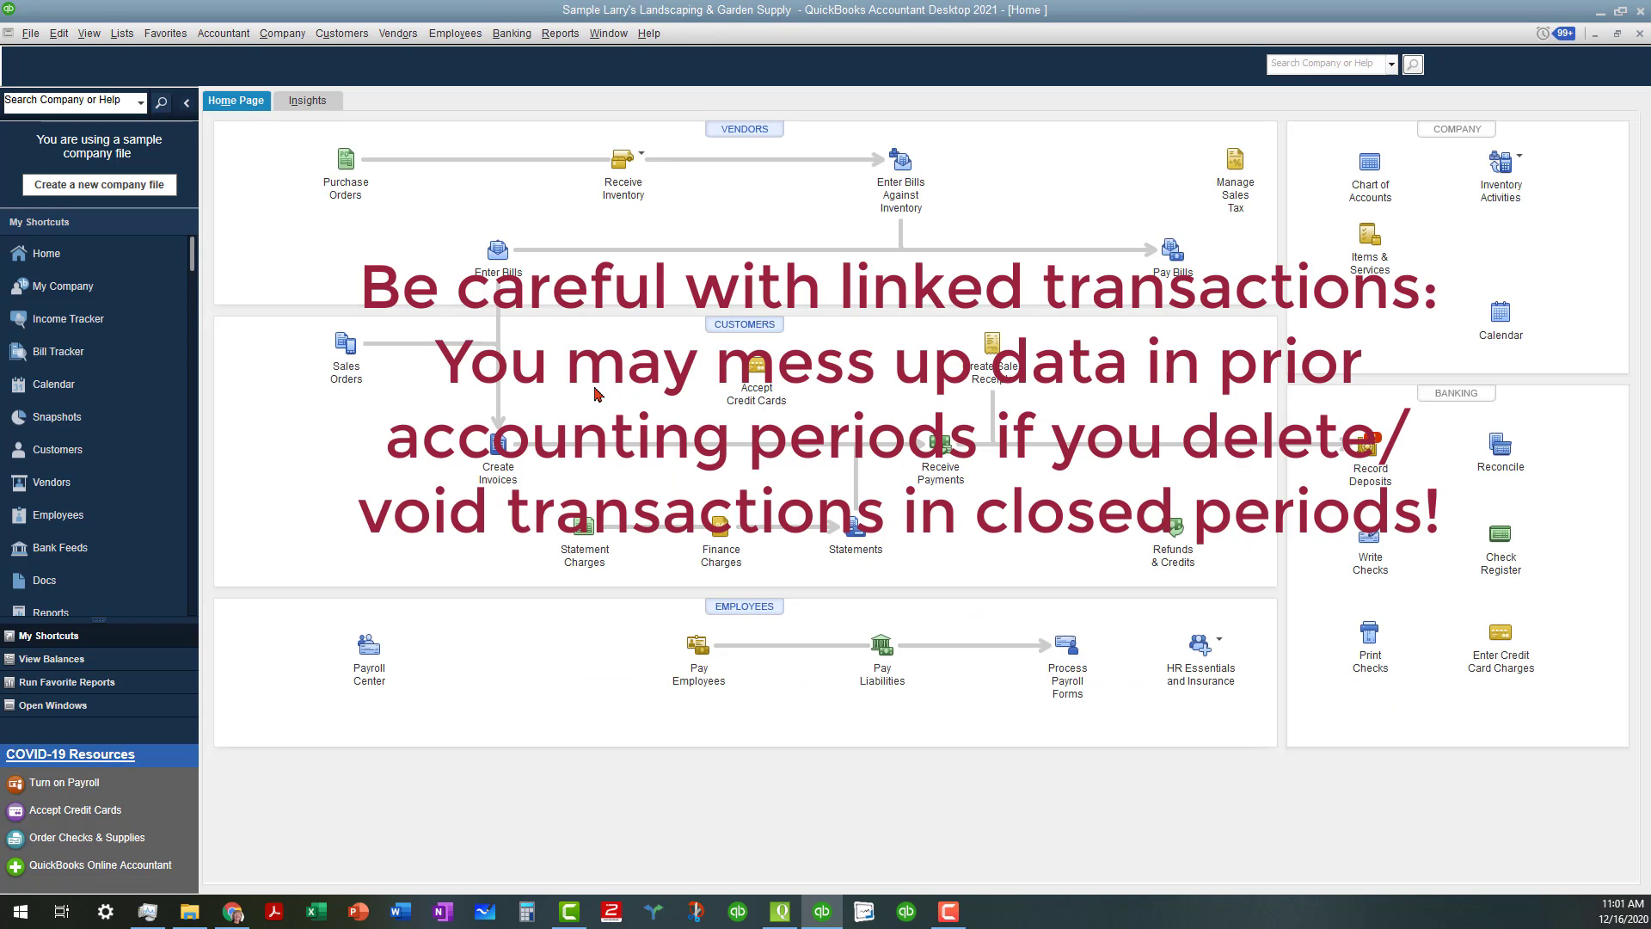